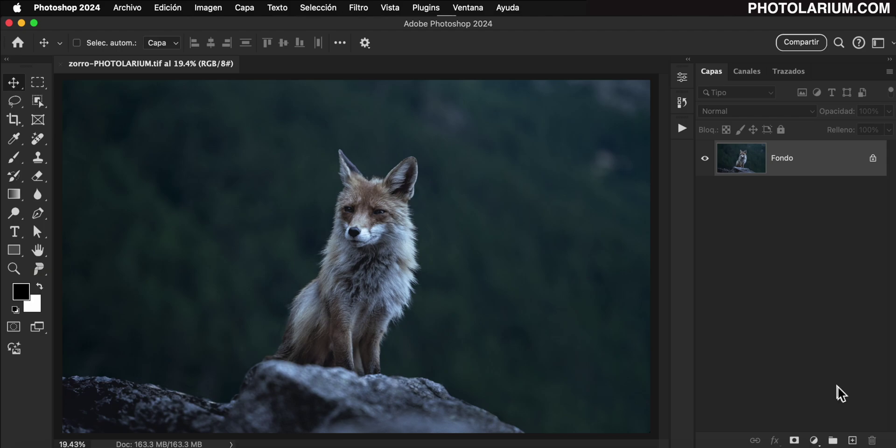
Step: Try the Colorize neural filter's automatic colorizing on the photo, then cancel it
{"action": "left_click", "coordinate": [362, 11]}
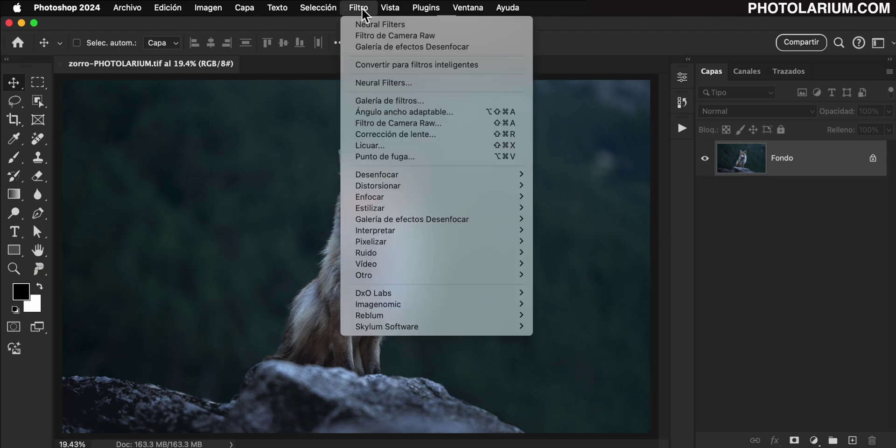
{"action": "left_click", "coordinate": [442, 84]}
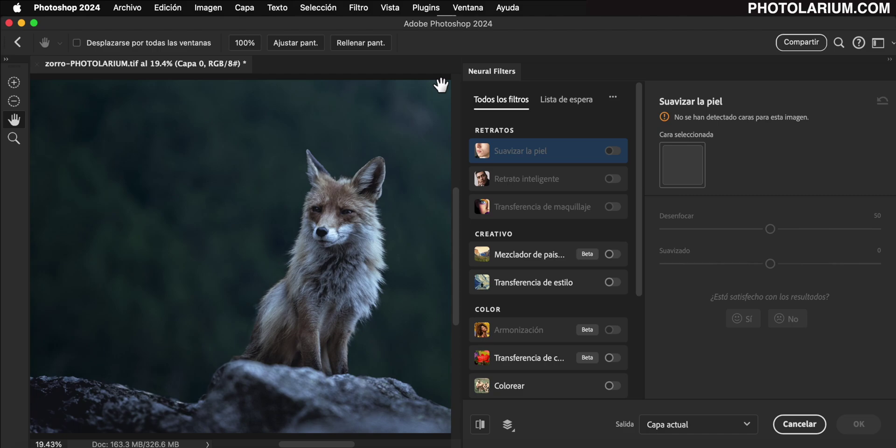
{"action": "left_click_drag", "start_coordinate": [639, 175], "coordinate": [646, 247]}
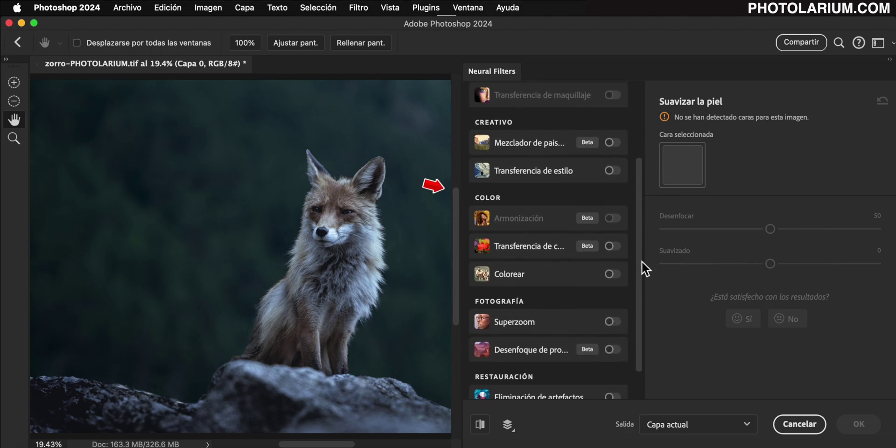
{"action": "left_click", "coordinate": [610, 277]}
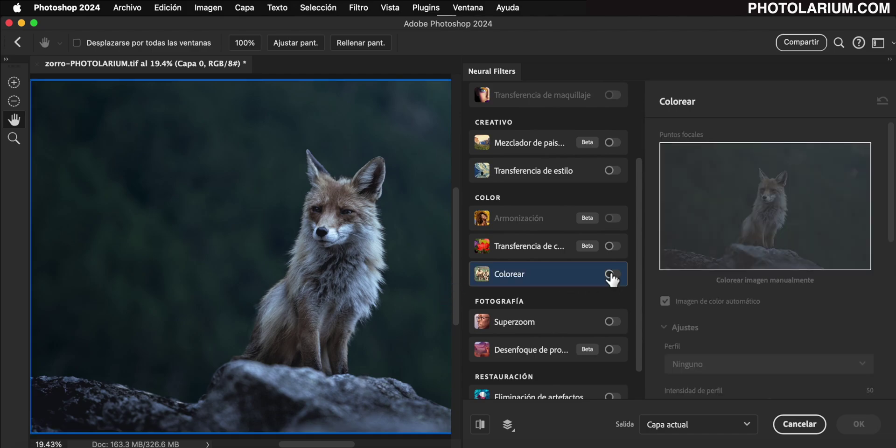
{"action": "left_click", "coordinate": [610, 275]}
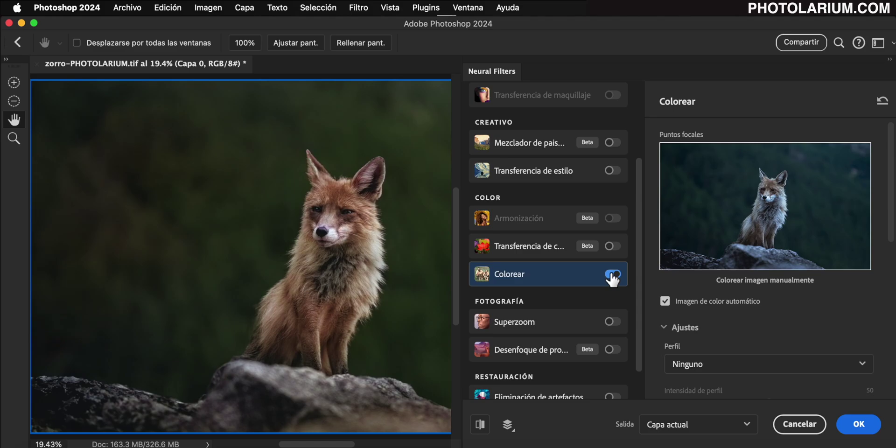
{"action": "left_click", "coordinate": [801, 424]}
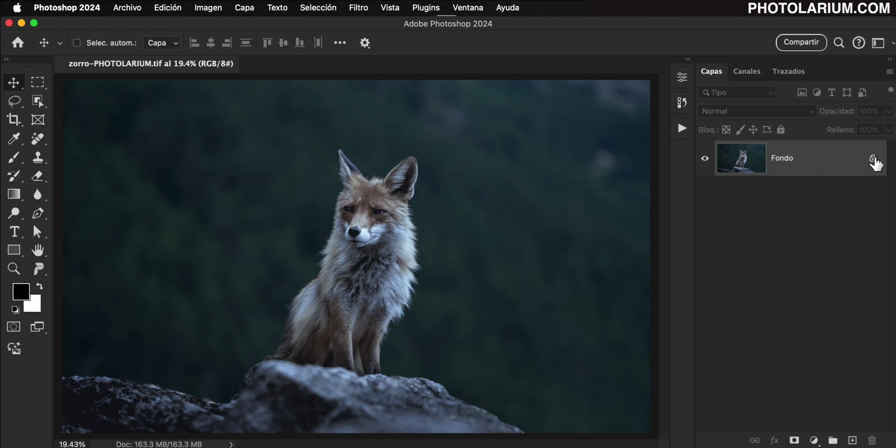
Step: Unlock Fondo into Capa 0, convert it for Smart Filters, and open the Camera Raw Filter
{"action": "left_click", "coordinate": [873, 158]}
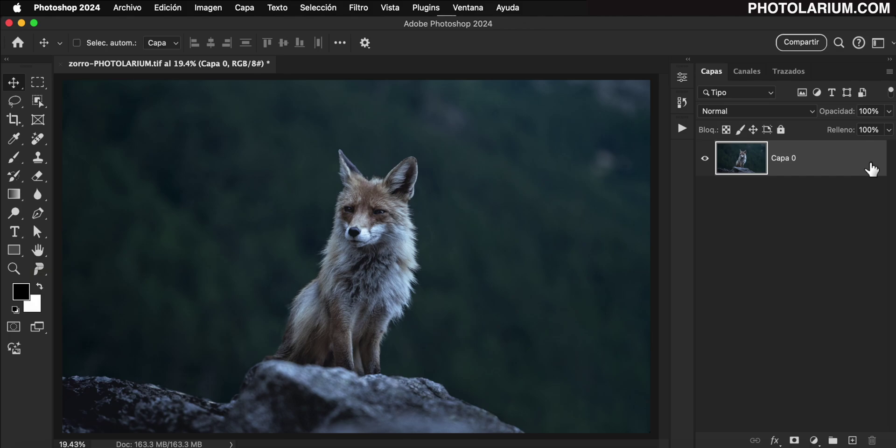
{"action": "left_click", "coordinate": [360, 8]}
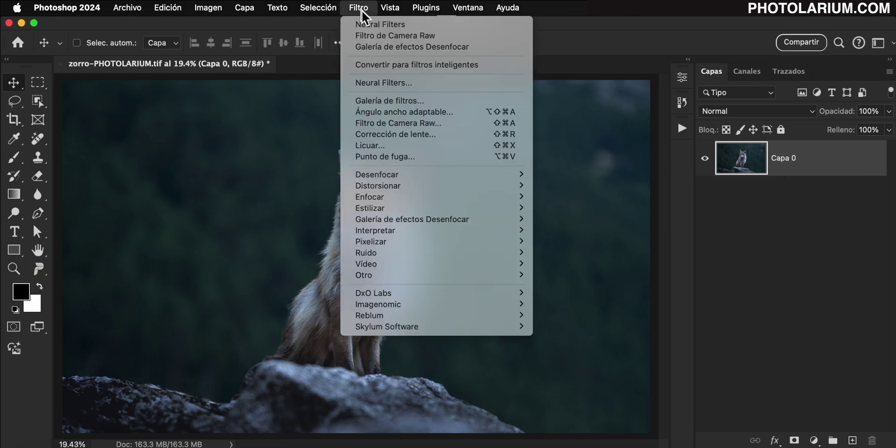
{"action": "left_click", "coordinate": [514, 66]}
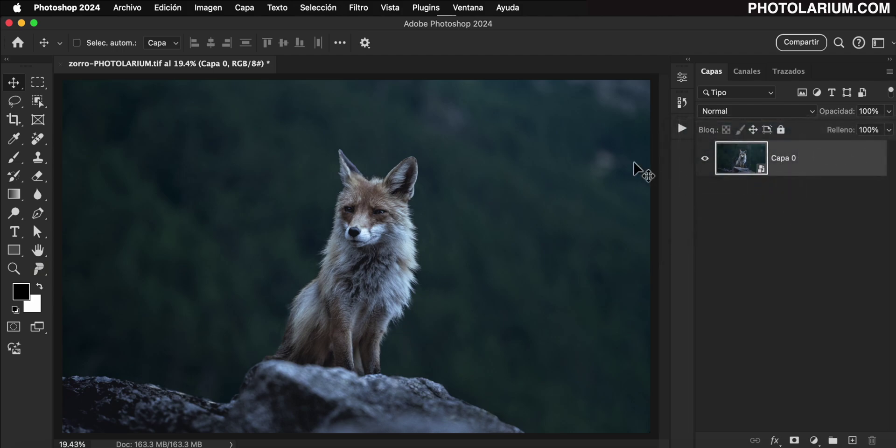
{"action": "left_click", "coordinate": [358, 7]}
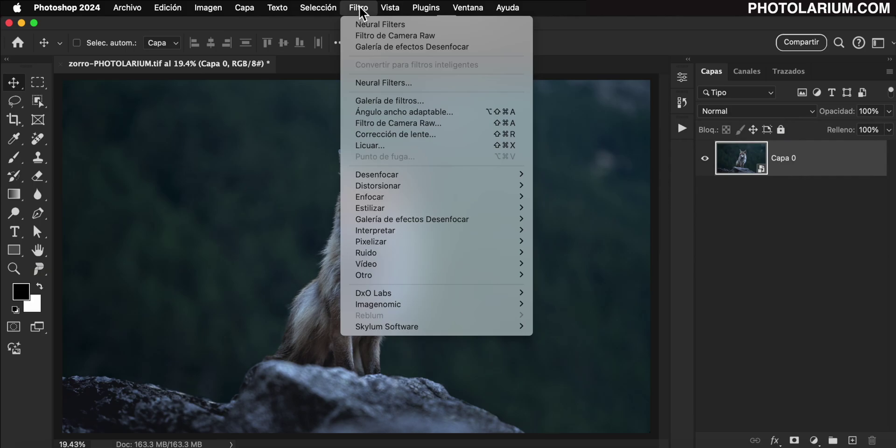
{"action": "left_click", "coordinate": [462, 123]}
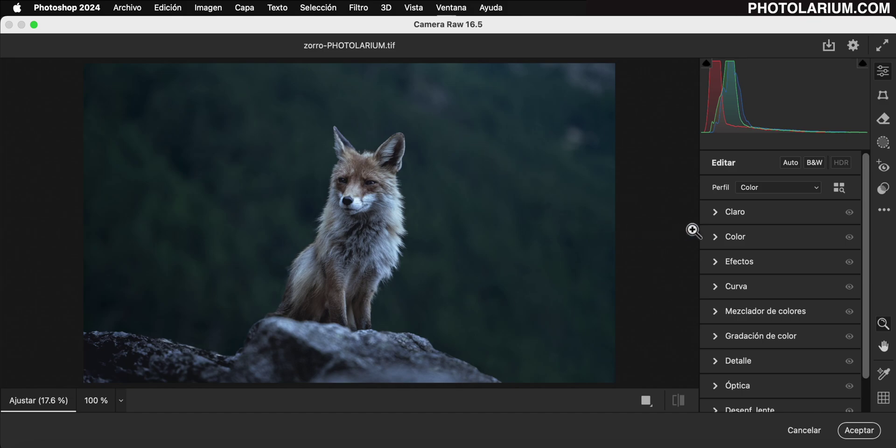
Step: Set Contrast to -18 in the Light panel, zooming into the fox's face to check
{"action": "left_click", "coordinate": [717, 215]}
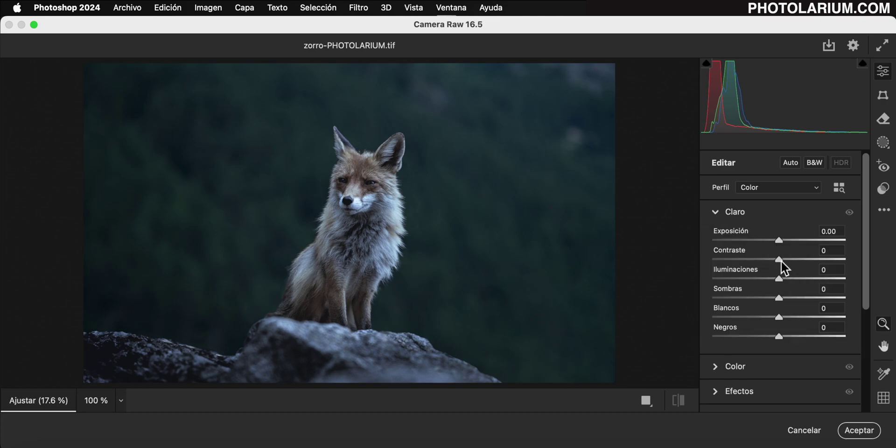
{"action": "left_click_drag", "start_coordinate": [779, 260], "coordinate": [769, 260]}
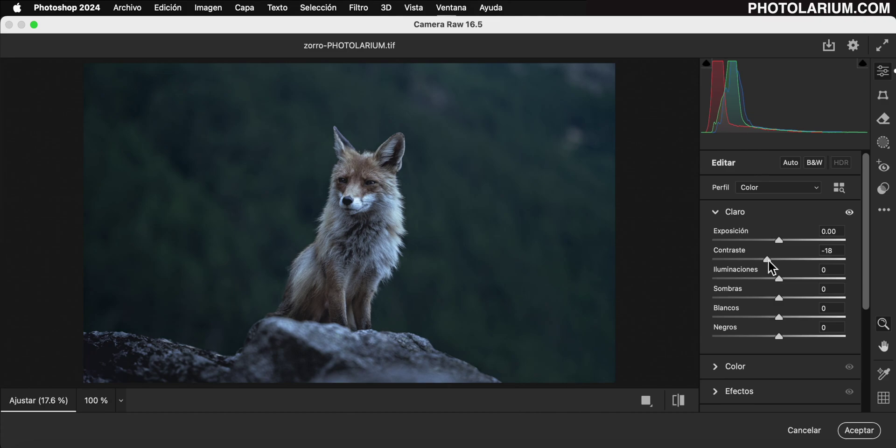
{"action": "left_click", "coordinate": [336, 201]}
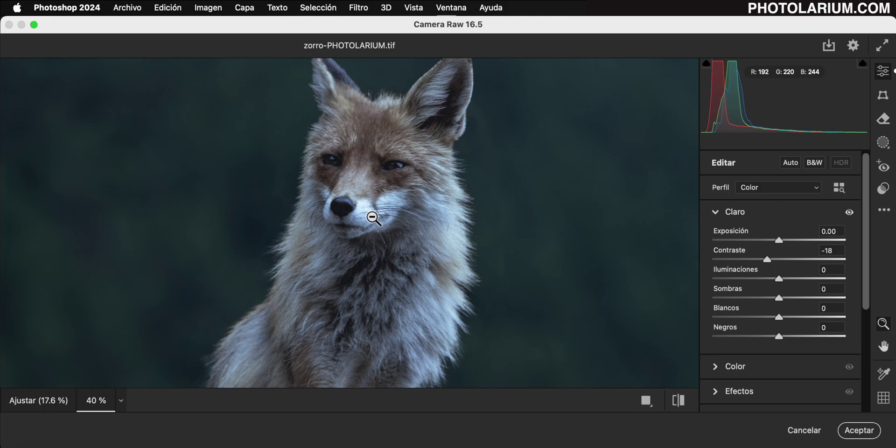
{"action": "left_click", "coordinate": [374, 218], "text": "alt"}
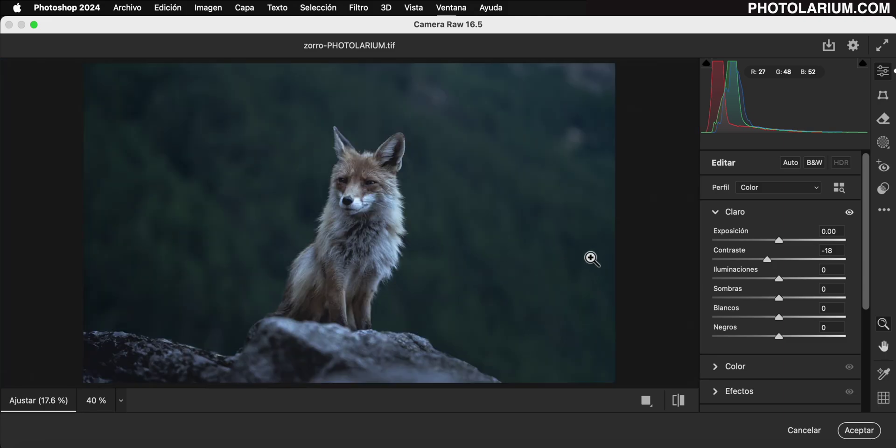
{"action": "scroll", "coordinate": [780, 270], "scroll_direction": "down", "scroll_amount": 2}
{"action": "scroll", "coordinate": [777, 264], "scroll_direction": "down", "scroll_amount": 3}
{"action": "scroll", "coordinate": [773, 259], "scroll_direction": "down", "scroll_amount": 2}
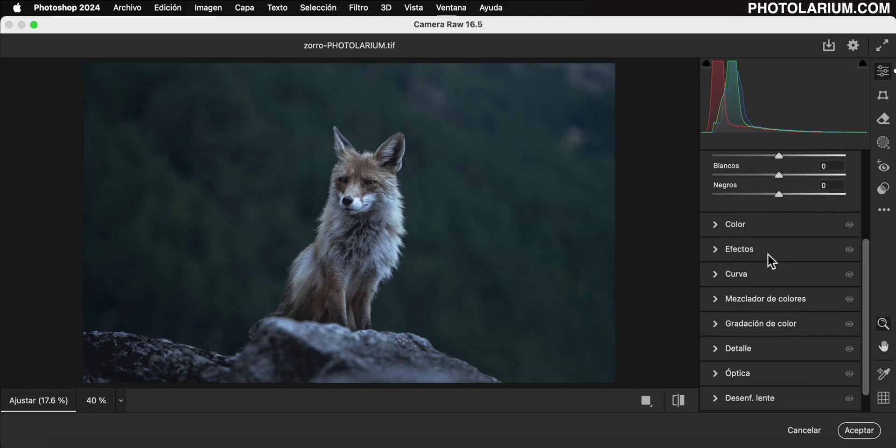
Step: Raise the Color panel's Temperature to +15 and bring the Light panel back up
{"action": "left_click", "coordinate": [715, 225]}
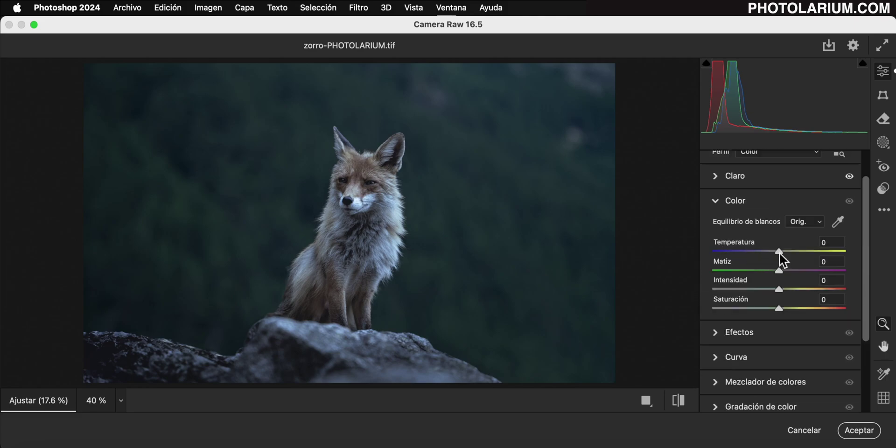
{"action": "left_click_drag", "start_coordinate": [778, 251], "coordinate": [789, 254]}
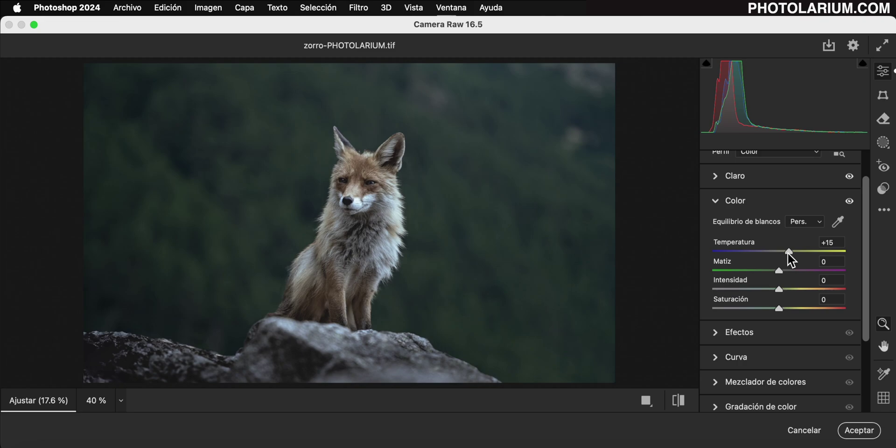
{"action": "scroll", "coordinate": [789, 254], "scroll_direction": "up", "scroll_amount": 3}
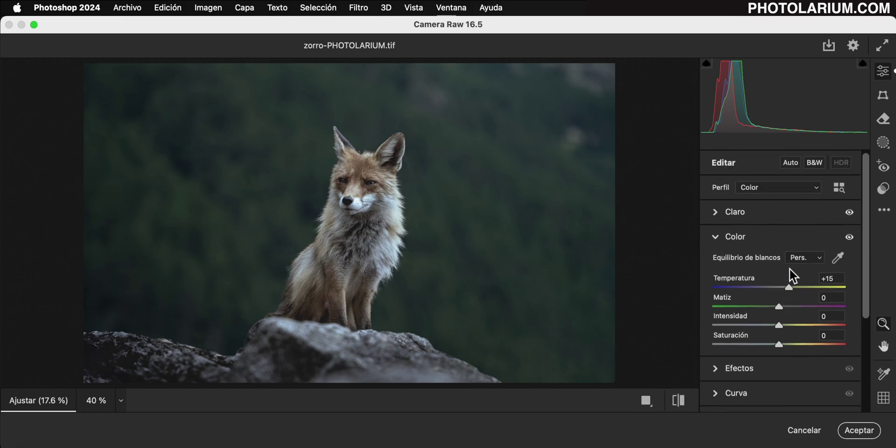
{"action": "left_click", "coordinate": [715, 211]}
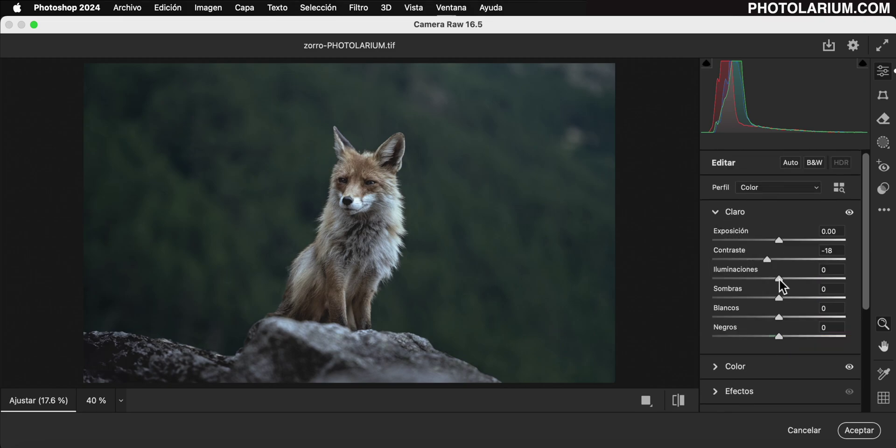
Step: Raise Highlights to +15 and Shadows to +19, testing a strong Whites boost then easing it back
{"action": "left_click_drag", "start_coordinate": [779, 279], "coordinate": [789, 279]}
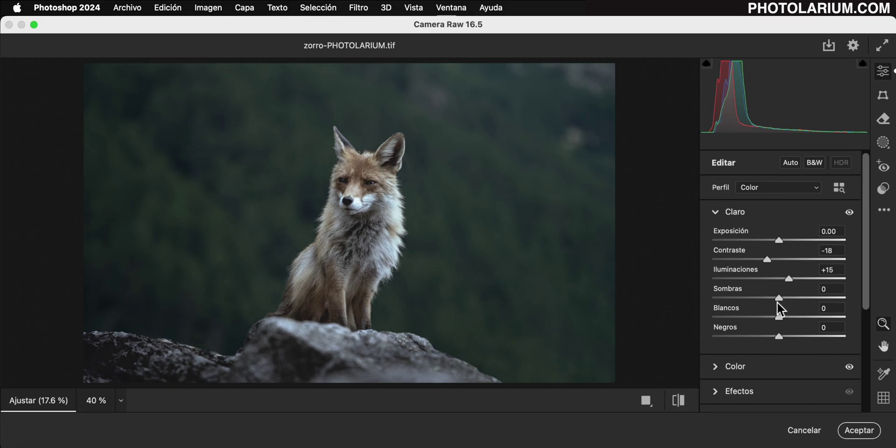
{"action": "left_click_drag", "start_coordinate": [778, 298], "coordinate": [792, 300]}
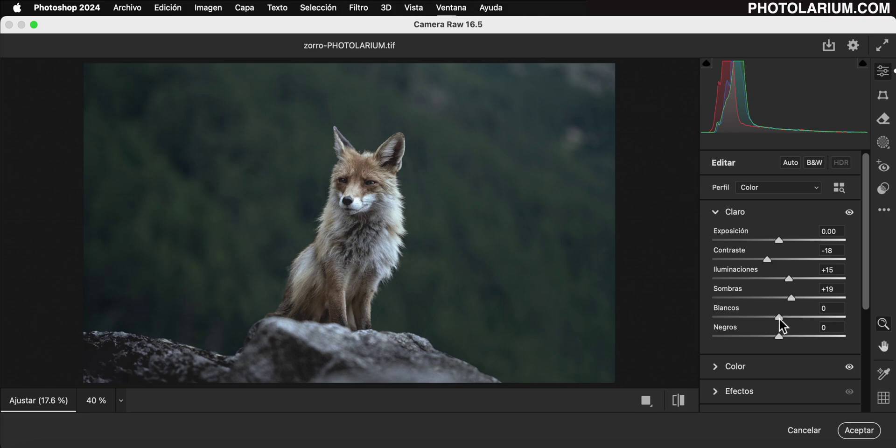
{"action": "left_click_drag", "start_coordinate": [777, 318], "coordinate": [813, 320]}
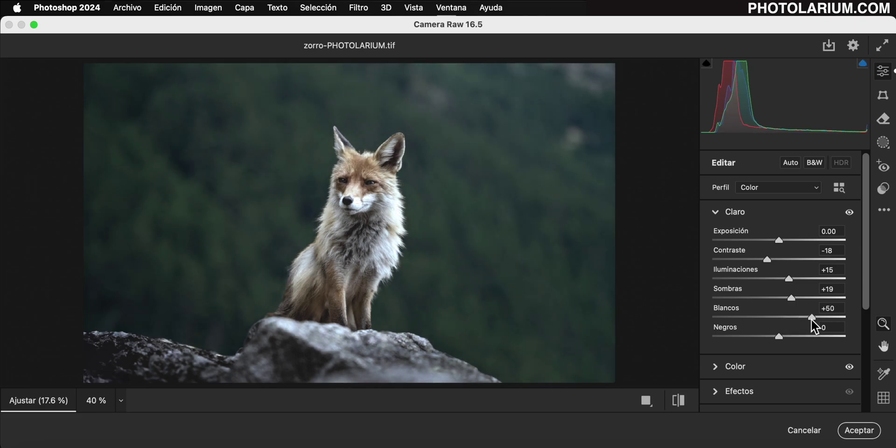
{"action": "left_click_drag", "start_coordinate": [813, 320], "coordinate": [780, 317]}
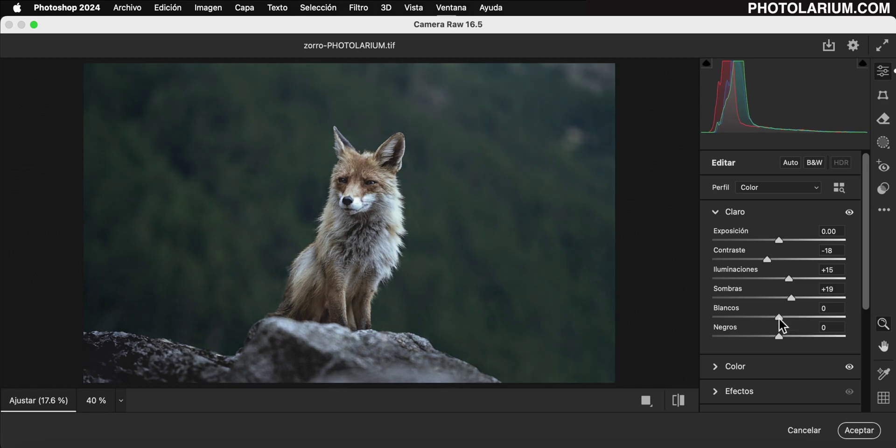
Step: With both clipping warnings on, set Whites to +8, and test Blacks at -68 before settling on +5
{"action": "left_click", "coordinate": [862, 64]}
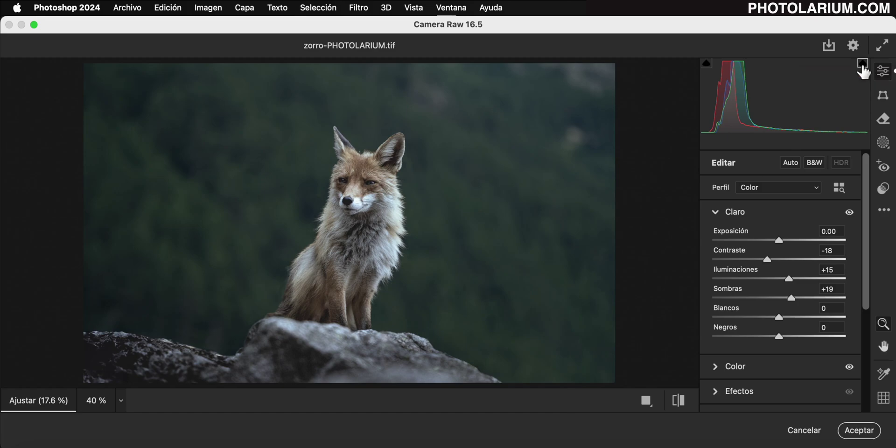
{"action": "left_click", "coordinate": [706, 63]}
{"action": "left_click_drag", "start_coordinate": [779, 318], "coordinate": [792, 319]}
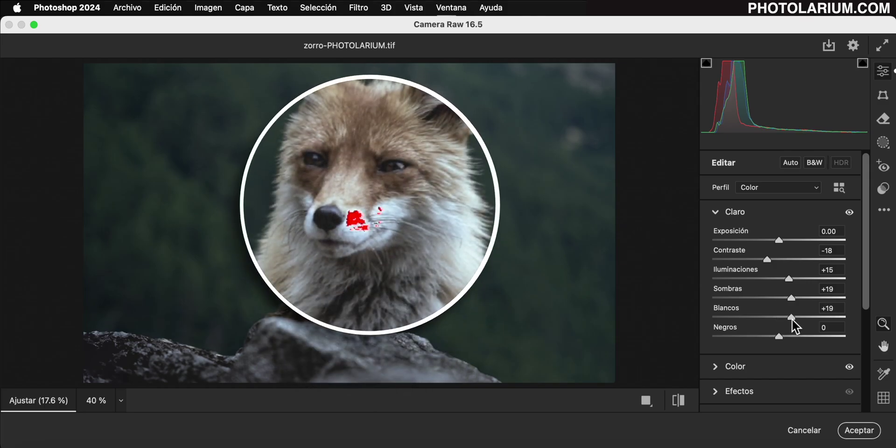
{"action": "left_click_drag", "start_coordinate": [792, 319], "coordinate": [787, 319]}
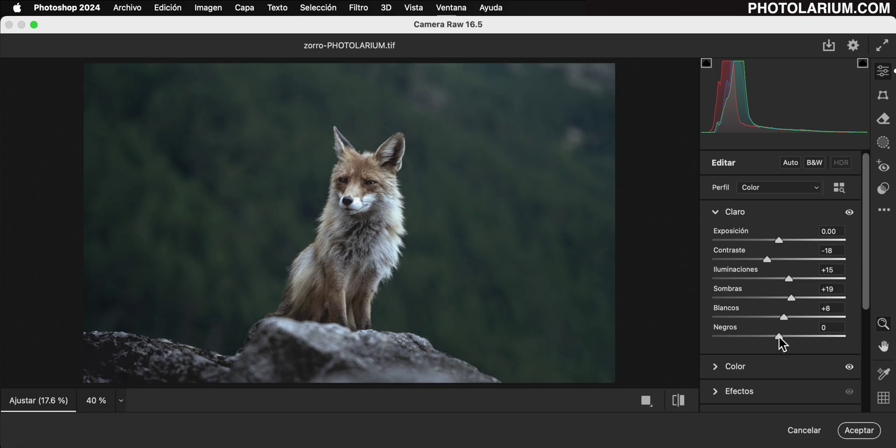
{"action": "left_click_drag", "start_coordinate": [779, 336], "coordinate": [734, 336]}
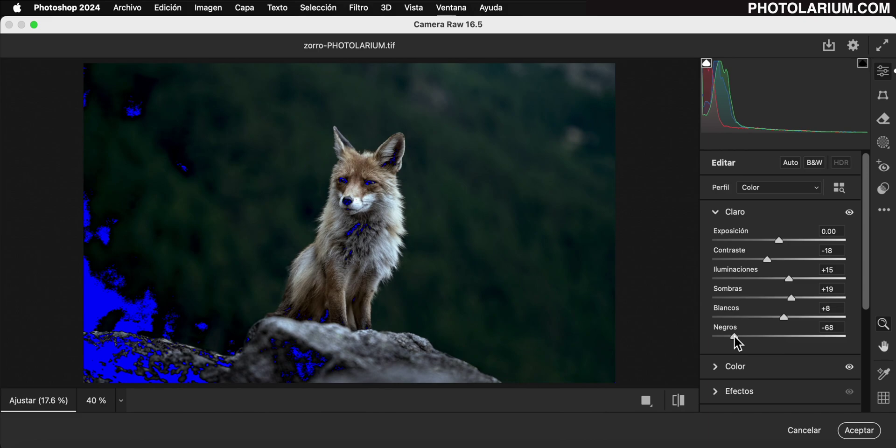
{"action": "left_click_drag", "start_coordinate": [734, 337], "coordinate": [783, 338]}
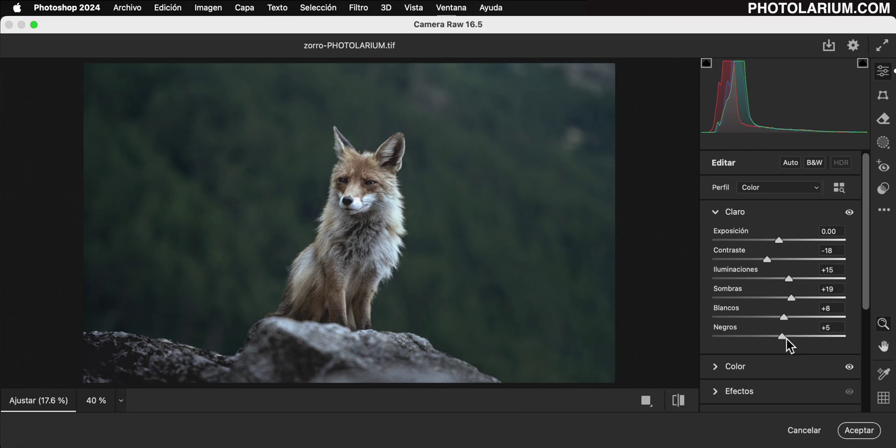
{"action": "scroll", "coordinate": [785, 329], "scroll_direction": "down", "scroll_amount": 5}
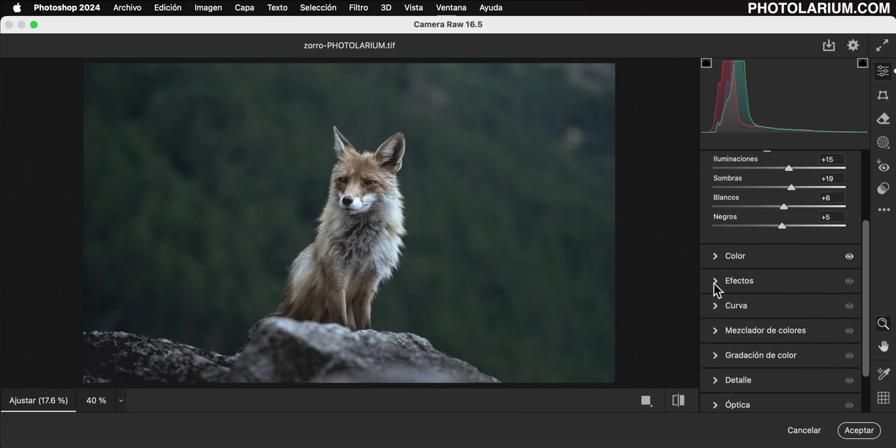
Step: Add Texture +27 and Clarity +16 in Effects, zooming into the fox's face to judge fur detail
{"action": "left_click", "coordinate": [714, 282]}
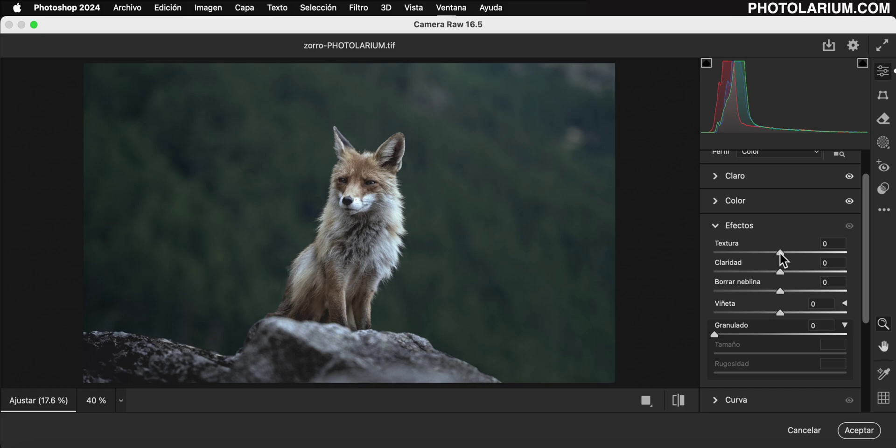
{"action": "left_click_drag", "start_coordinate": [780, 253], "coordinate": [794, 254]}
{"action": "left_click_drag", "start_coordinate": [781, 273], "coordinate": [790, 272]}
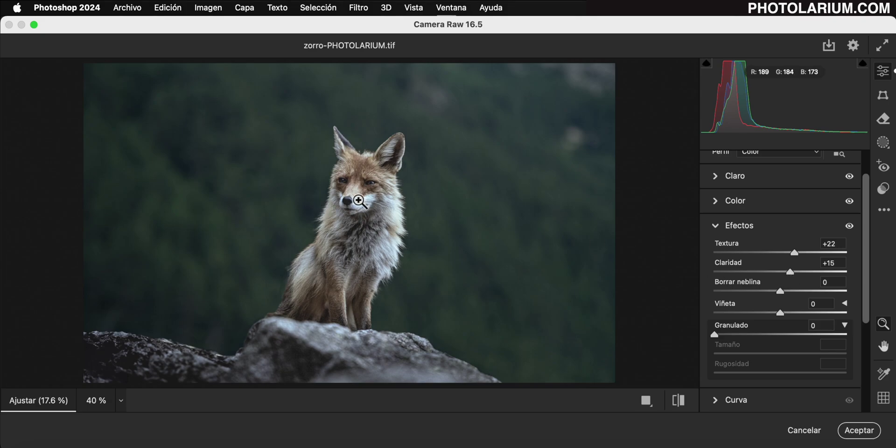
{"action": "left_click_drag", "start_coordinate": [359, 202], "coordinate": [415, 247]}
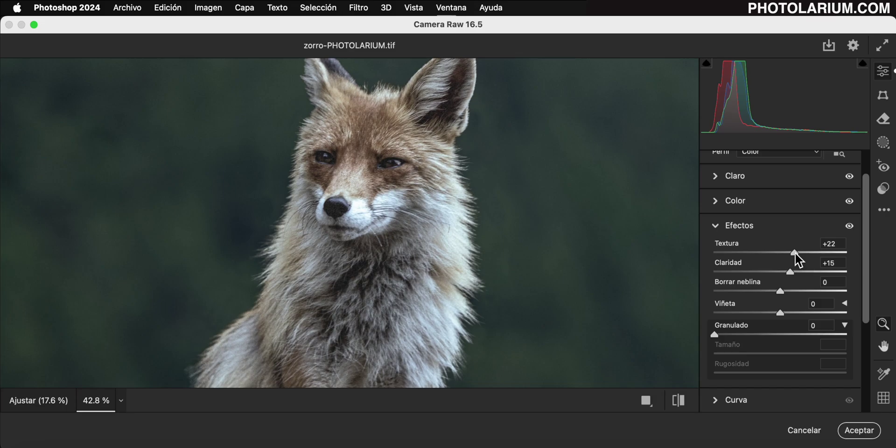
{"action": "mouse_move", "coordinate": [794, 252]}
{"action": "left_mouse_down"}
{"action": "mouse_move", "coordinate": [772, 253]}
{"action": "mouse_move", "coordinate": [801, 254]}
{"action": "mouse_move", "coordinate": [774, 273]}
{"action": "mouse_move", "coordinate": [791, 273]}
{"action": "left_mouse_up"}
Step: Set Whites to +5 in Light and Dehaze to -5 in Effects for a softer look
{"action": "left_click", "coordinate": [716, 176]}
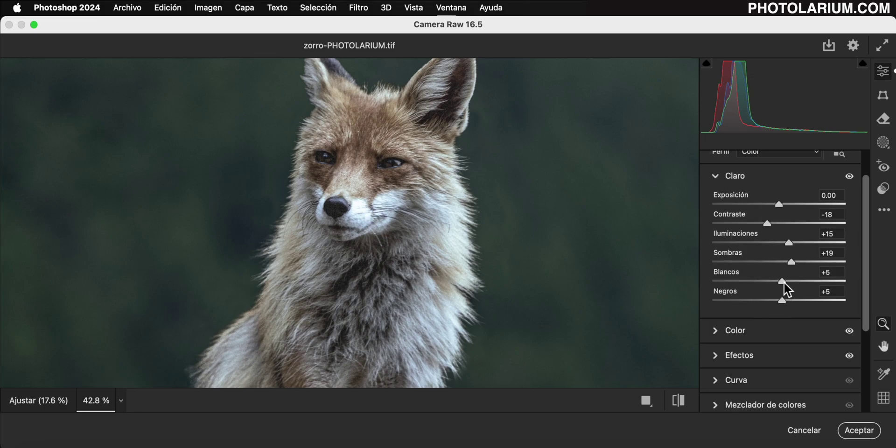
{"action": "left_click_drag", "start_coordinate": [783, 282], "coordinate": [784, 281]}
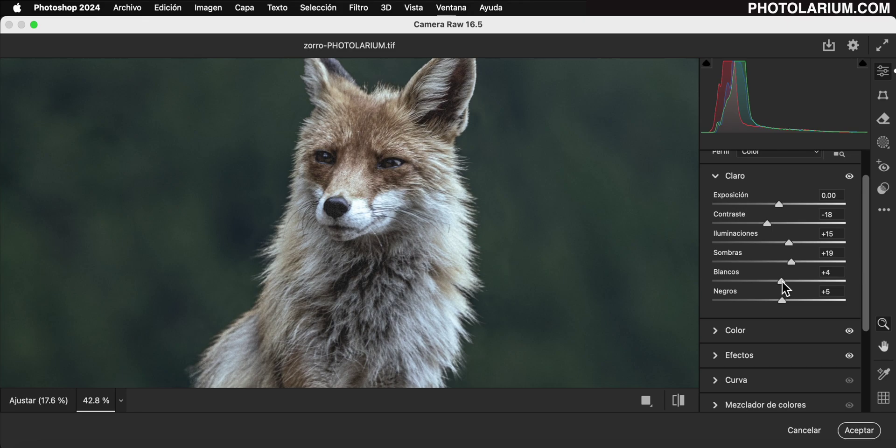
{"action": "left_click", "coordinate": [715, 356]}
{"action": "scroll", "coordinate": [801, 288], "scroll_direction": "down", "scroll_amount": 1}
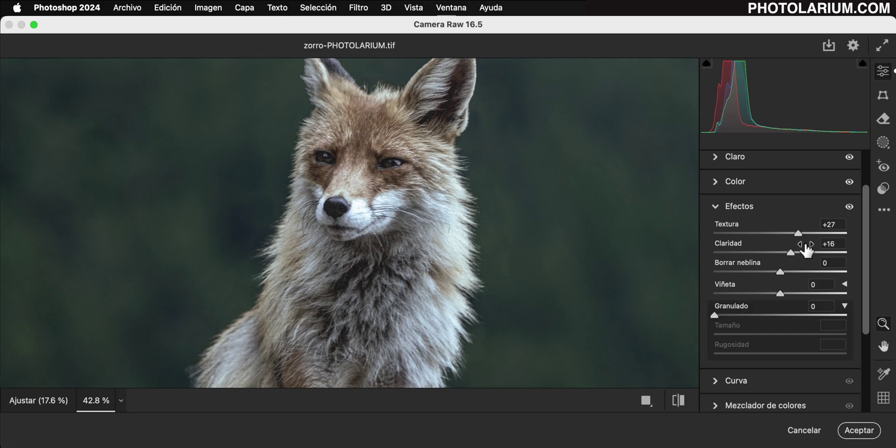
{"action": "mouse_move", "coordinate": [781, 274]}
{"action": "left_mouse_down"}
{"action": "mouse_move", "coordinate": [770, 273]}
{"action": "mouse_move", "coordinate": [777, 273]}
{"action": "left_mouse_up"}
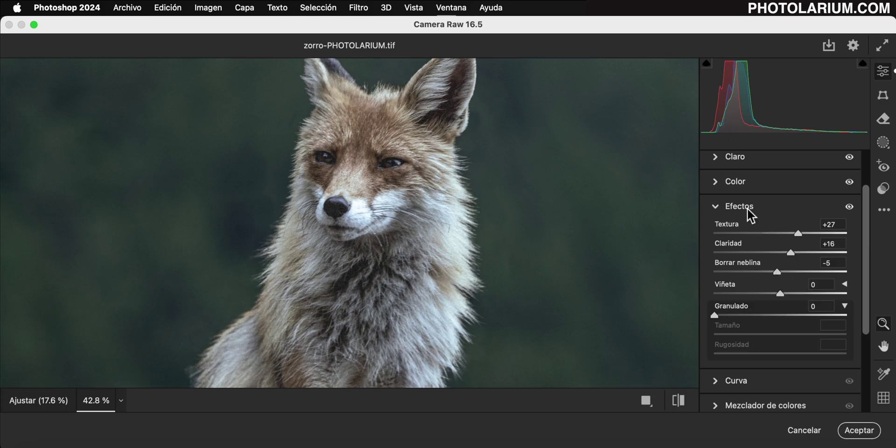
{"action": "left_click", "coordinate": [715, 207]}
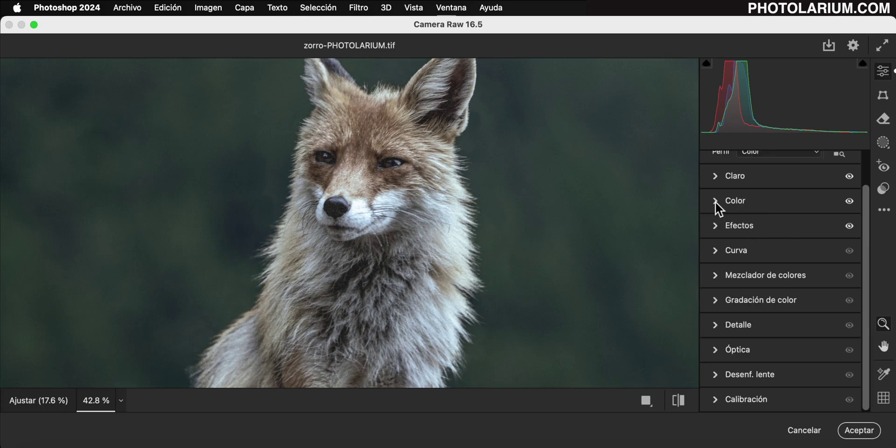
Step: Fit the photo in view, boost Vibrance to +35, and show the Before/After comparison
{"action": "left_click", "coordinate": [715, 200]}
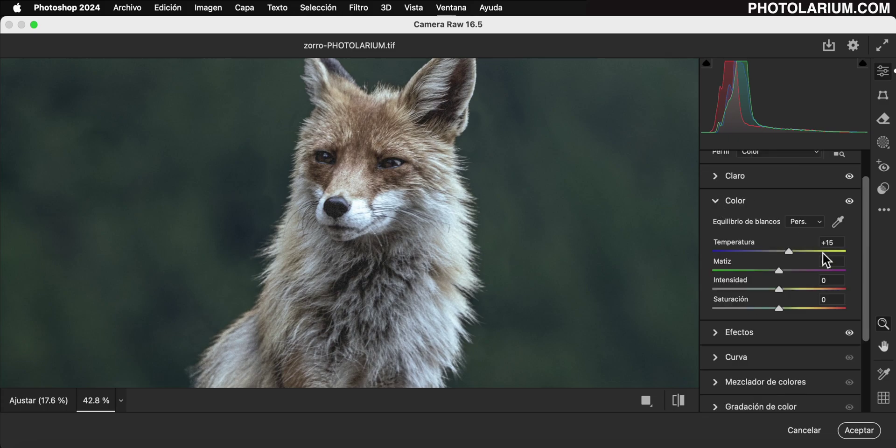
{"action": "left_click", "coordinate": [481, 276], "text": "alt"}
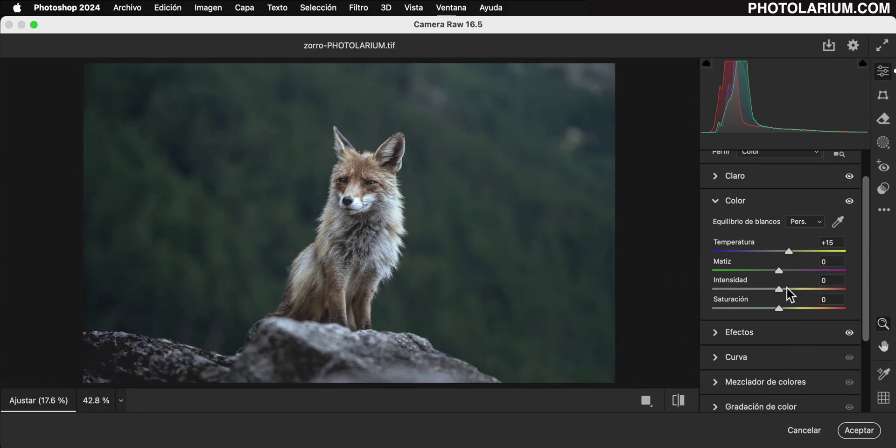
{"action": "left_click_drag", "start_coordinate": [780, 290], "coordinate": [802, 291]}
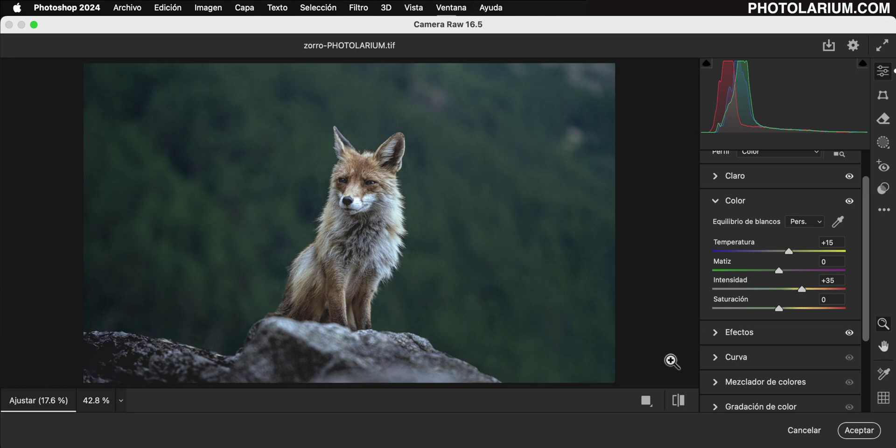
{"action": "left_click", "coordinate": [646, 400]}
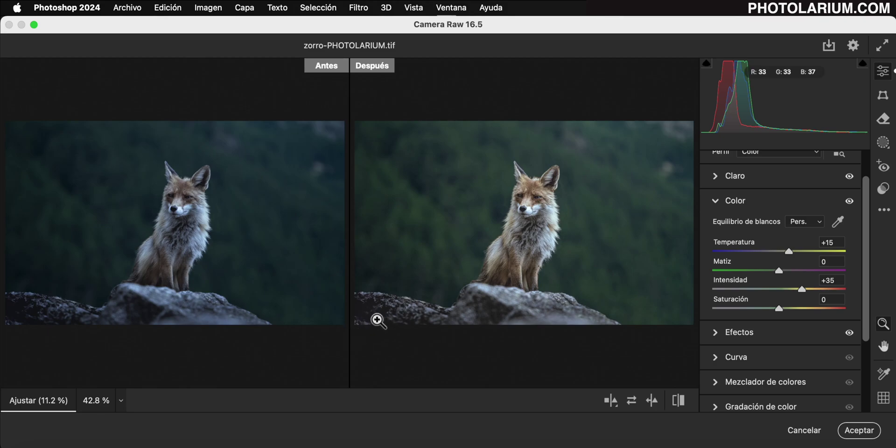
Step: Drop Blacks from +5 to -8 and turn off the Before/After split view
{"action": "scroll", "coordinate": [797, 211], "scroll_direction": "up", "scroll_amount": 2}
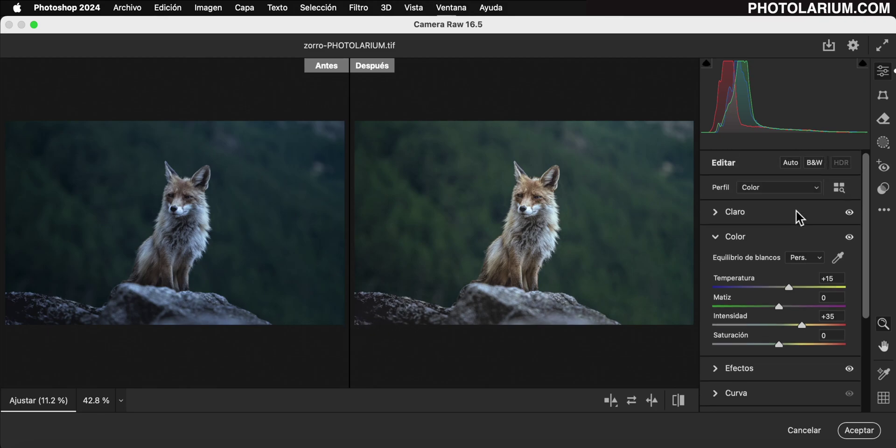
{"action": "left_click", "coordinate": [715, 214]}
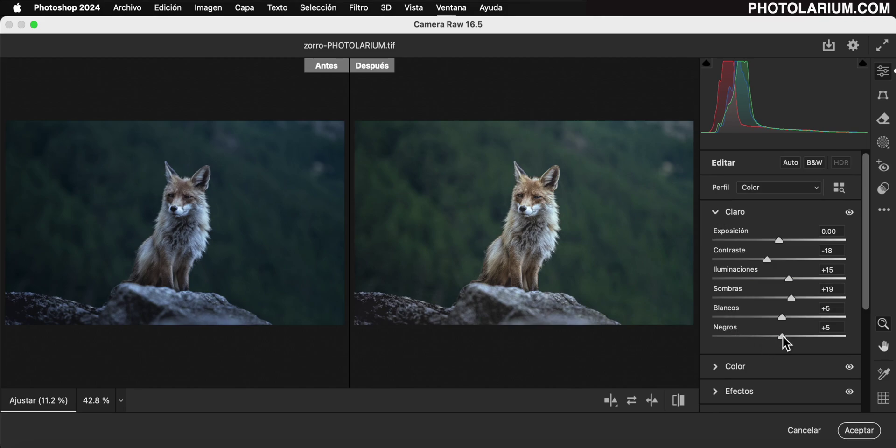
{"action": "left_click_drag", "start_coordinate": [782, 336], "coordinate": [774, 337]}
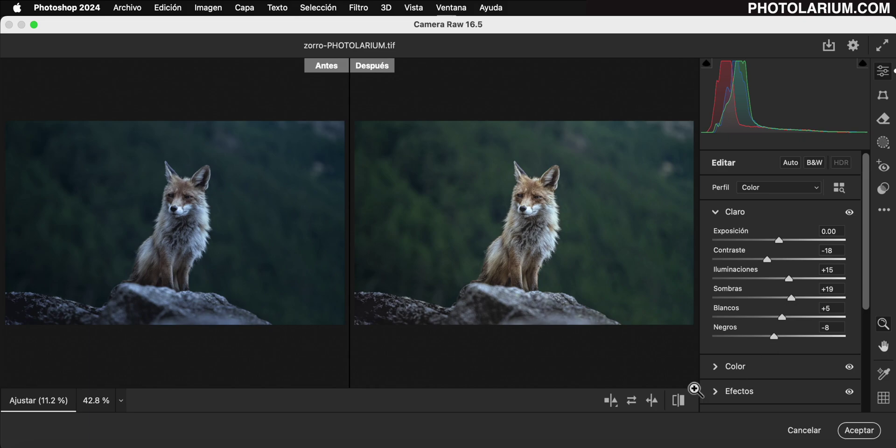
{"action": "left_click", "coordinate": [612, 401]}
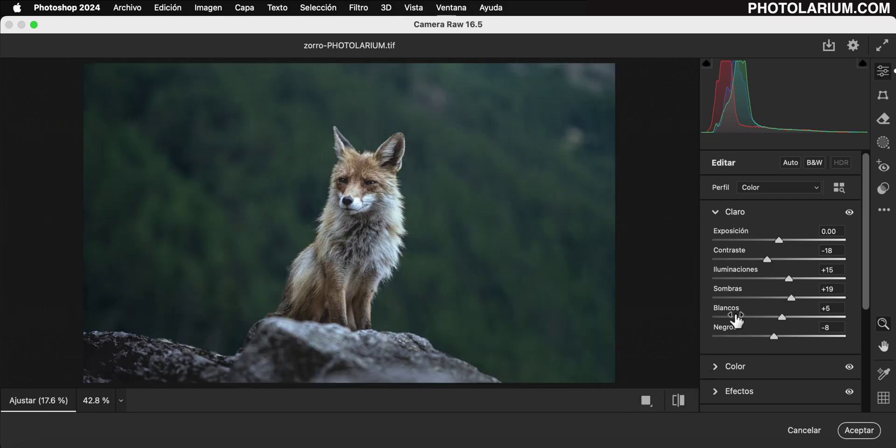
Step: Create a Background mask in Masking and hide its red overlay
{"action": "left_click", "coordinate": [884, 143]}
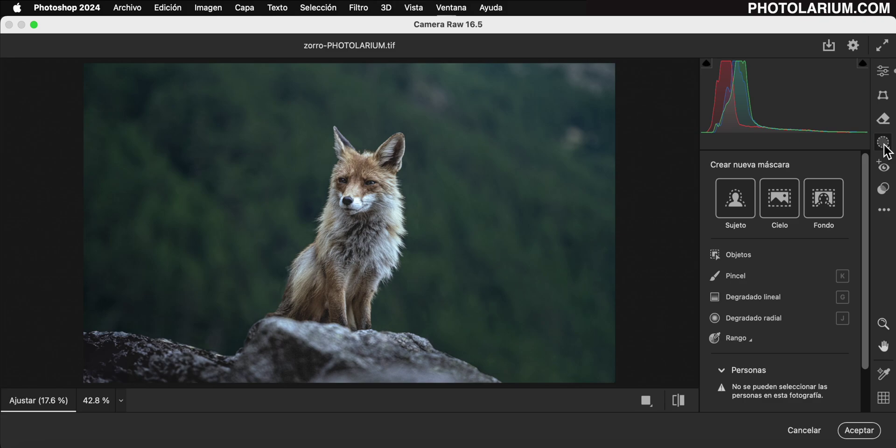
{"action": "left_click", "coordinate": [827, 197]}
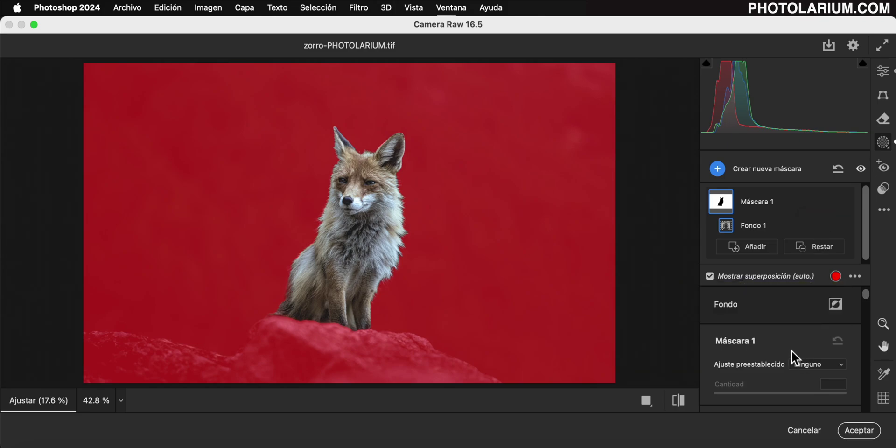
{"action": "scroll", "coordinate": [792, 351], "scroll_direction": "down", "scroll_amount": 3}
{"action": "scroll", "coordinate": [792, 351], "scroll_direction": "down", "scroll_amount": 2}
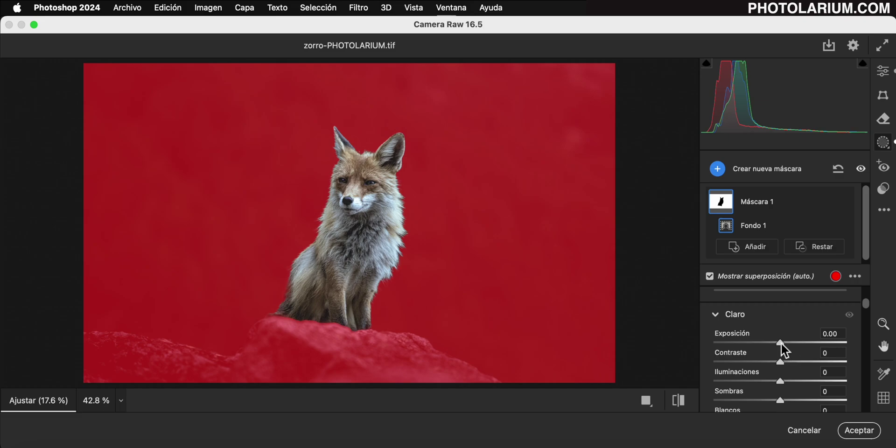
{"action": "left_click", "coordinate": [781, 342]}
Step: Darken the masked background with Exposure -1.00 and Shadows -39
{"action": "left_click_drag", "start_coordinate": [779, 341], "coordinate": [767, 342]}
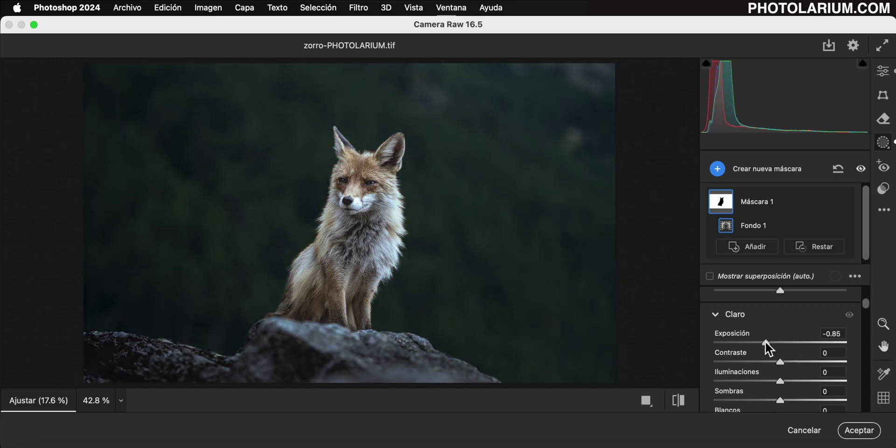
{"action": "left_click_drag", "start_coordinate": [766, 342], "coordinate": [765, 344]}
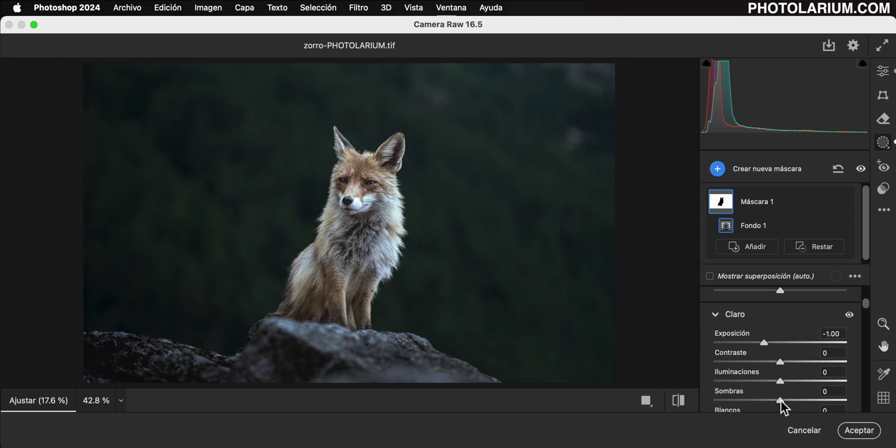
{"action": "left_click_drag", "start_coordinate": [781, 401], "coordinate": [756, 400]}
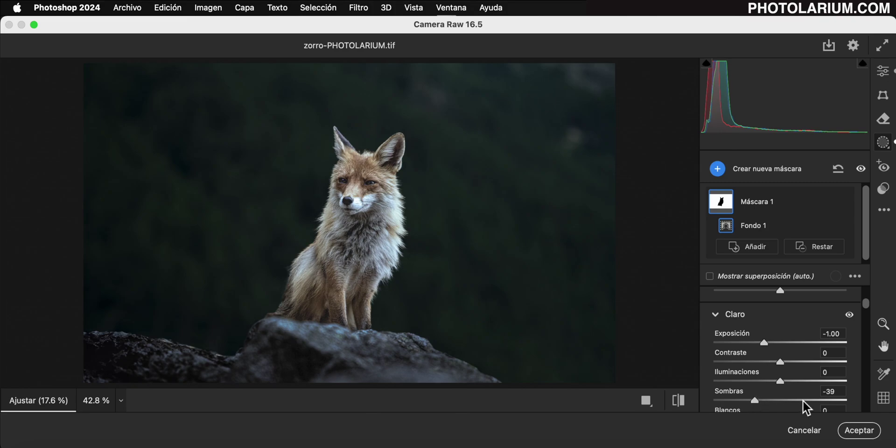
{"action": "scroll", "coordinate": [811, 371], "scroll_direction": "down", "scroll_amount": 1}
{"action": "scroll", "coordinate": [811, 376], "scroll_direction": "down", "scroll_amount": 2}
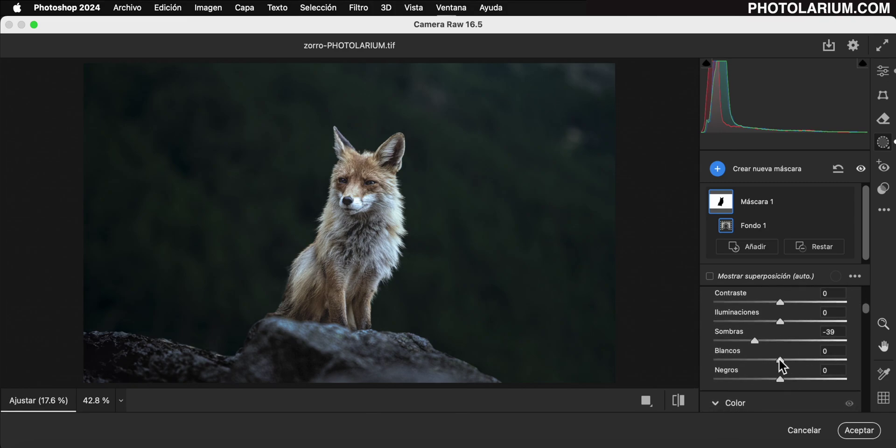
Step: Lower the background mask's Whites to -37 and Contrast to about -32
{"action": "mouse_move", "coordinate": [780, 360]}
{"action": "left_mouse_down"}
{"action": "mouse_move", "coordinate": [755, 360]}
{"action": "mouse_move", "coordinate": [783, 371]}
{"action": "left_mouse_up"}
{"action": "scroll", "coordinate": [805, 342], "scroll_direction": "down", "scroll_amount": 1}
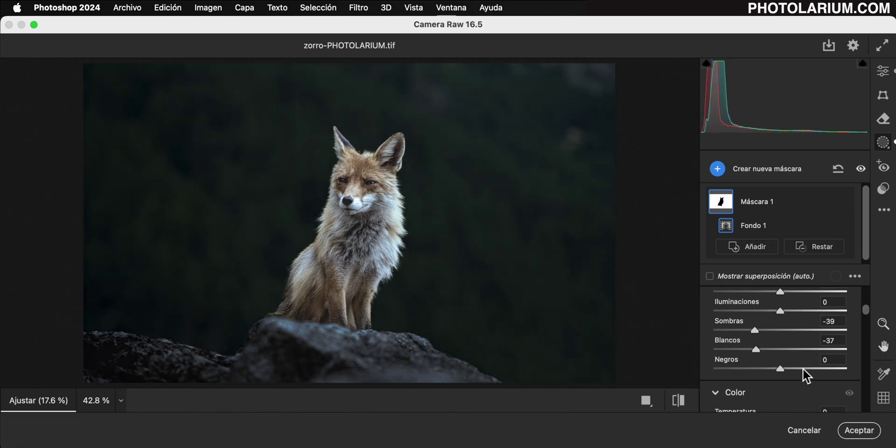
{"action": "scroll", "coordinate": [801, 366], "scroll_direction": "up", "scroll_amount": 3}
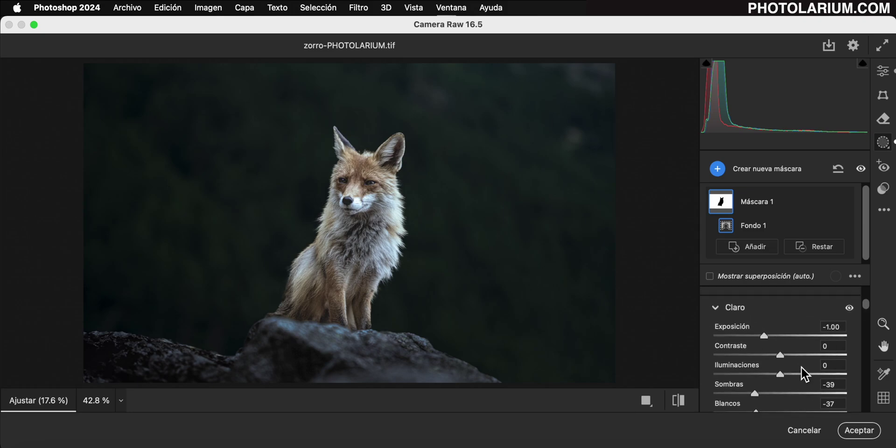
{"action": "scroll", "coordinate": [789, 362], "scroll_direction": "up", "scroll_amount": 2}
{"action": "left_click_drag", "start_coordinate": [781, 361], "coordinate": [759, 359]}
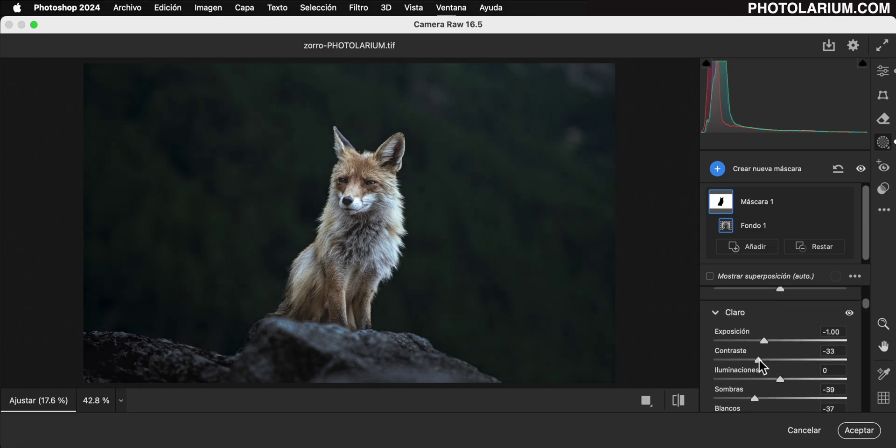
{"action": "scroll", "coordinate": [765, 348], "scroll_direction": "down", "scroll_amount": 1}
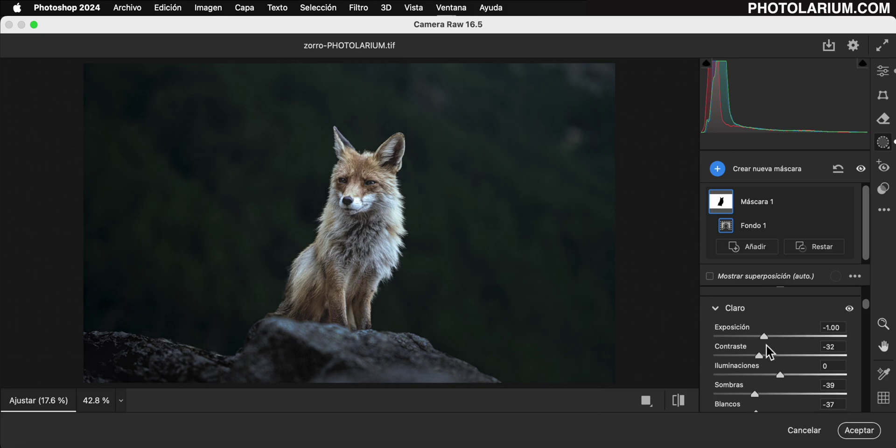
{"action": "scroll", "coordinate": [765, 343], "scroll_direction": "down", "scroll_amount": 3}
{"action": "scroll", "coordinate": [766, 343], "scroll_direction": "down", "scroll_amount": 1}
{"action": "scroll", "coordinate": [765, 343], "scroll_direction": "down", "scroll_amount": 2}
{"action": "scroll", "coordinate": [766, 343], "scroll_direction": "down", "scroll_amount": 1}
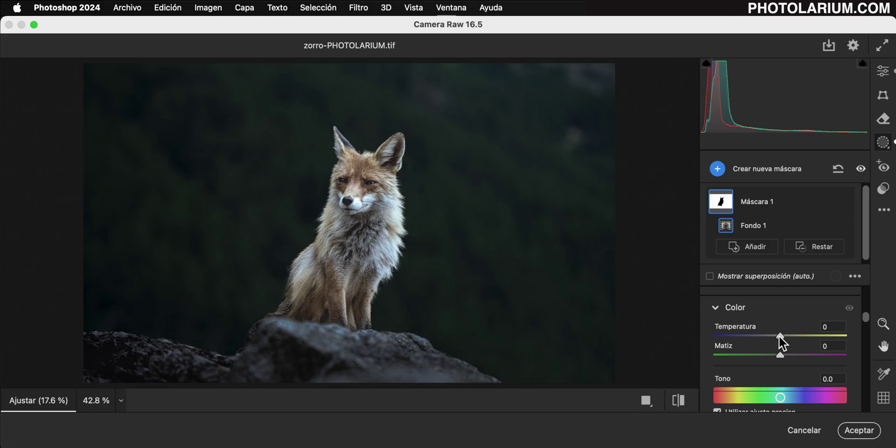
Step: Cool the background mask to temperature about -21 and raise its saturation to +24
{"action": "left_click_drag", "start_coordinate": [779, 336], "coordinate": [768, 338]}
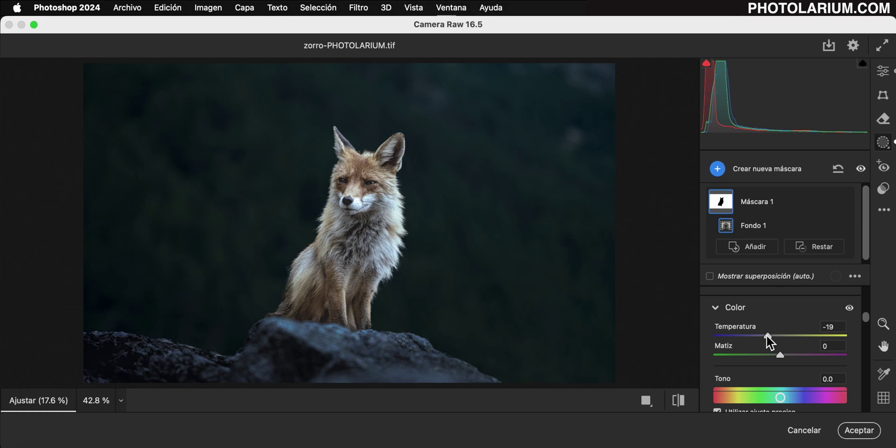
{"action": "scroll", "coordinate": [767, 342], "scroll_direction": "down", "scroll_amount": 3}
{"action": "scroll", "coordinate": [769, 343], "scroll_direction": "down", "scroll_amount": 1}
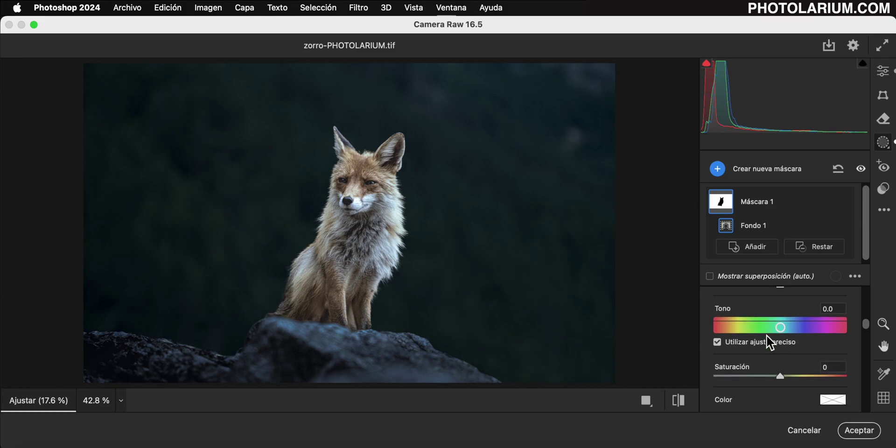
{"action": "scroll", "coordinate": [772, 347], "scroll_direction": "down", "scroll_amount": 1}
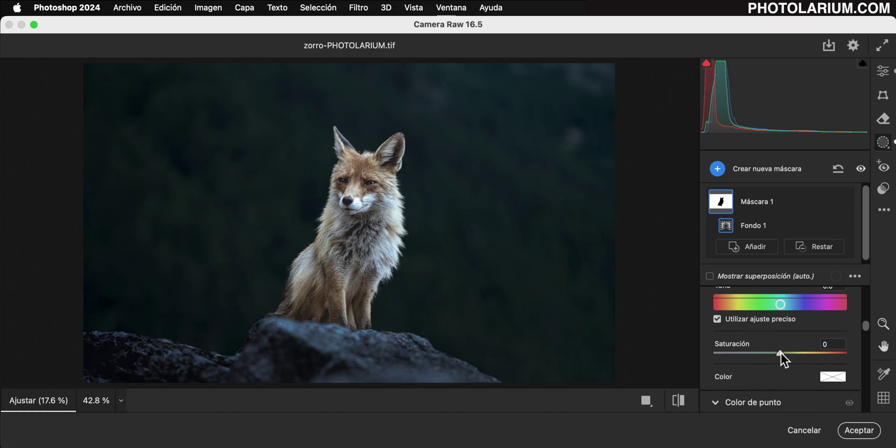
{"action": "left_click_drag", "start_coordinate": [779, 351], "coordinate": [797, 352]}
Step: Soften the background with texture -35 and clarity -28, then toggle the mask to compare
{"action": "scroll", "coordinate": [789, 350], "scroll_direction": "down", "scroll_amount": 1}
{"action": "scroll", "coordinate": [788, 349], "scroll_direction": "down", "scroll_amount": 2}
{"action": "scroll", "coordinate": [788, 349], "scroll_direction": "down", "scroll_amount": 2}
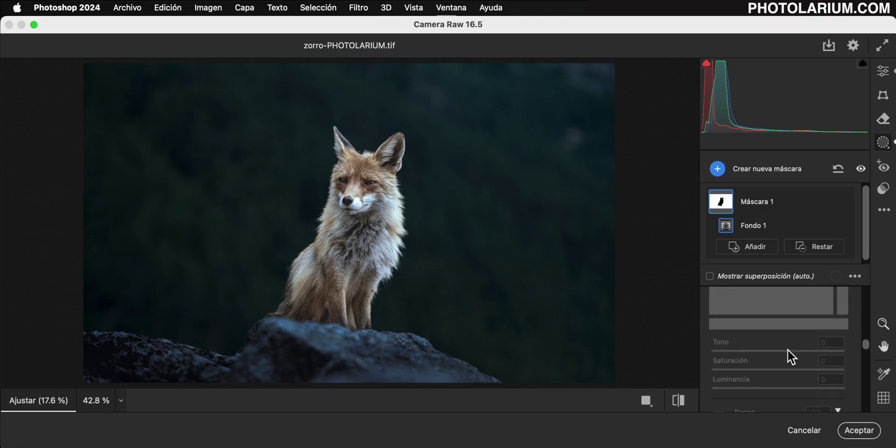
{"action": "scroll", "coordinate": [788, 349], "scroll_direction": "down", "scroll_amount": 2}
{"action": "scroll", "coordinate": [788, 349], "scroll_direction": "down", "scroll_amount": 2}
{"action": "scroll", "coordinate": [788, 349], "scroll_direction": "down", "scroll_amount": 2}
{"action": "scroll", "coordinate": [788, 349], "scroll_direction": "down", "scroll_amount": 1}
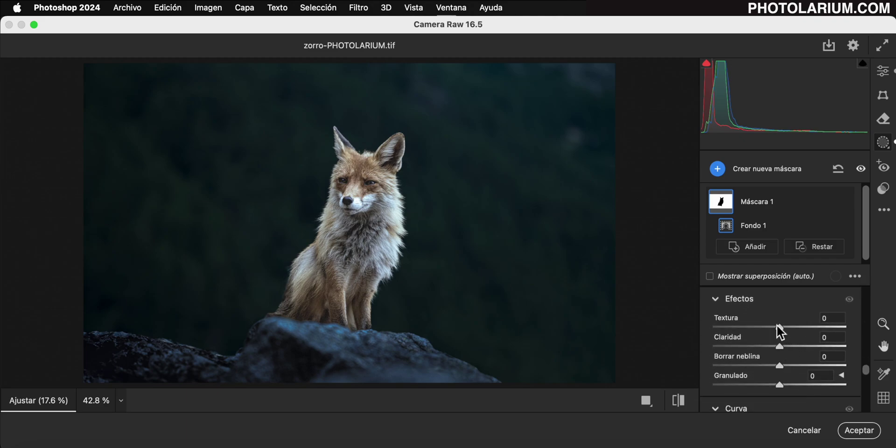
{"action": "left_click_drag", "start_coordinate": [778, 326], "coordinate": [757, 328]}
{"action": "left_click_drag", "start_coordinate": [779, 346], "coordinate": [765, 346]}
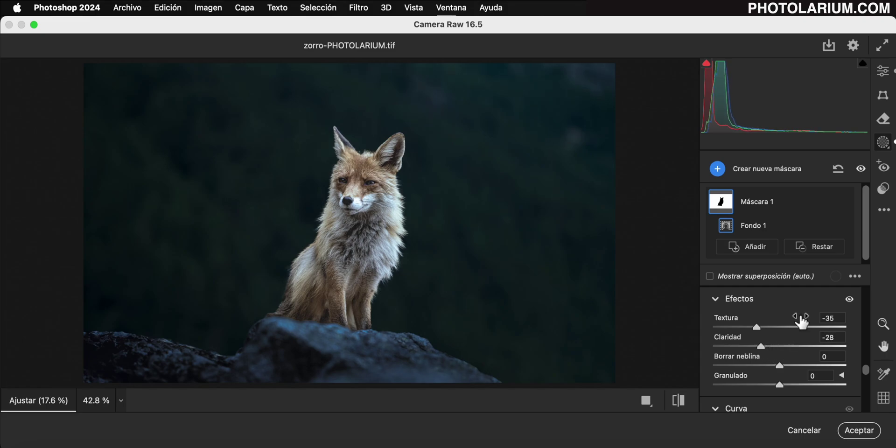
{"action": "mouse_move", "coordinate": [781, 201]}
{"action": "left_click", "coordinate": [843, 202]}
Step: Add a Select Background mask, subtracting a linear gradient from the bottom rock toward the fox
{"action": "left_click", "coordinate": [716, 169]}
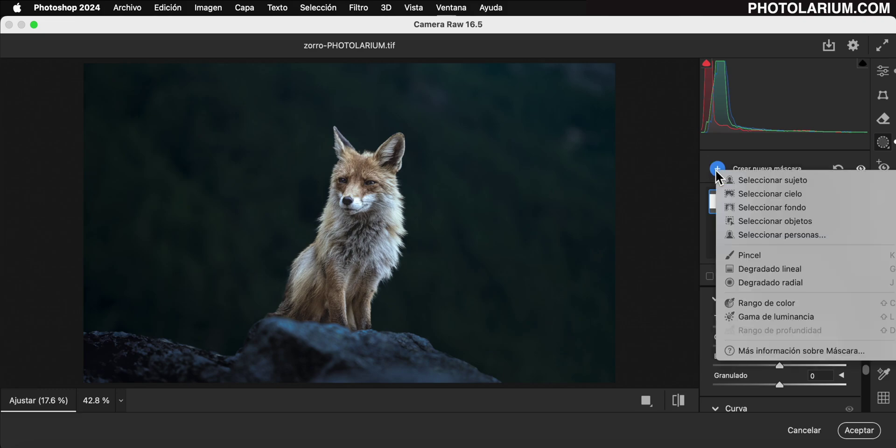
{"action": "left_click", "coordinate": [775, 207]}
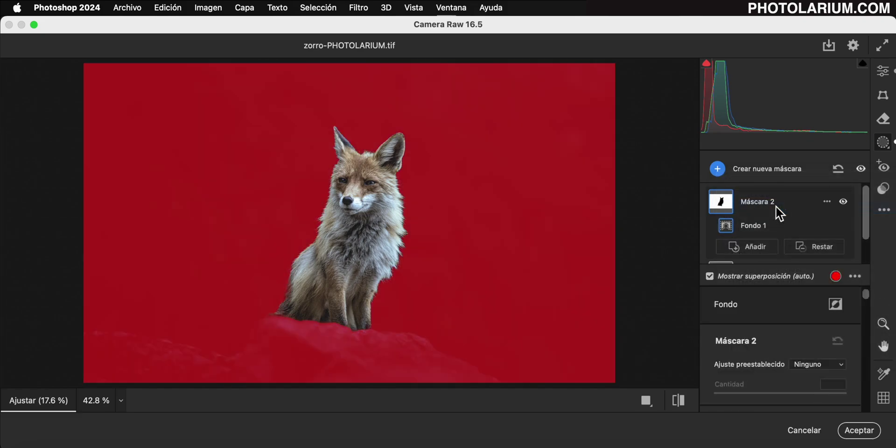
{"action": "left_click", "coordinate": [824, 247]}
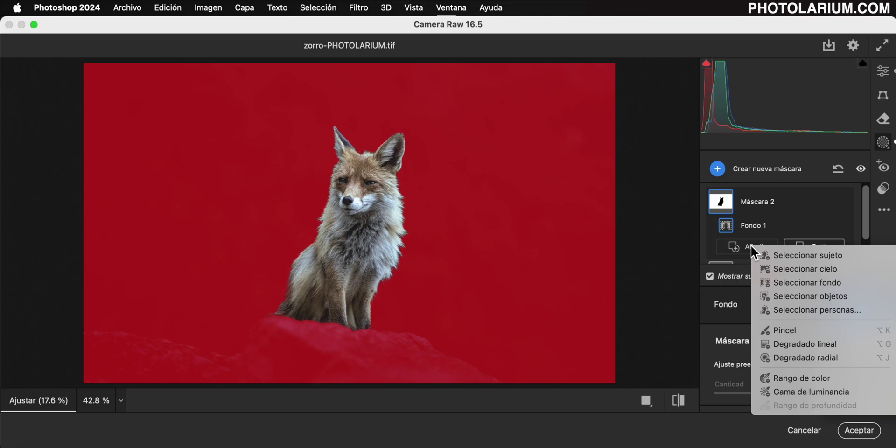
{"action": "left_click", "coordinate": [792, 344]}
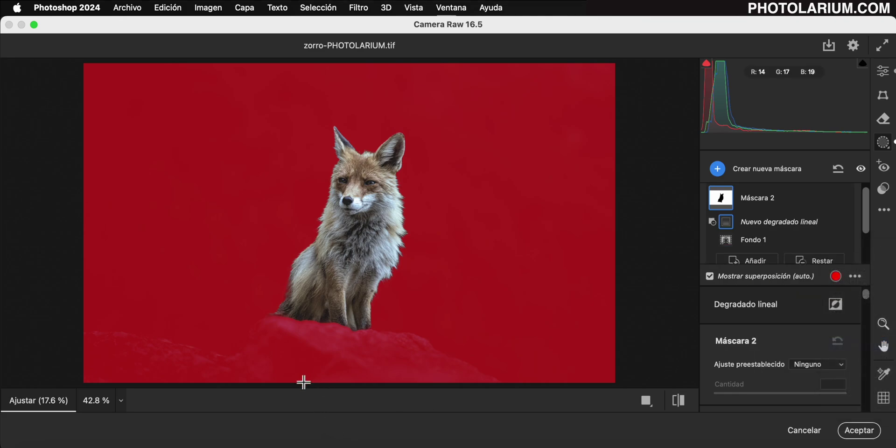
{"action": "left_click_drag", "start_coordinate": [275, 373], "coordinate": [295, 240]}
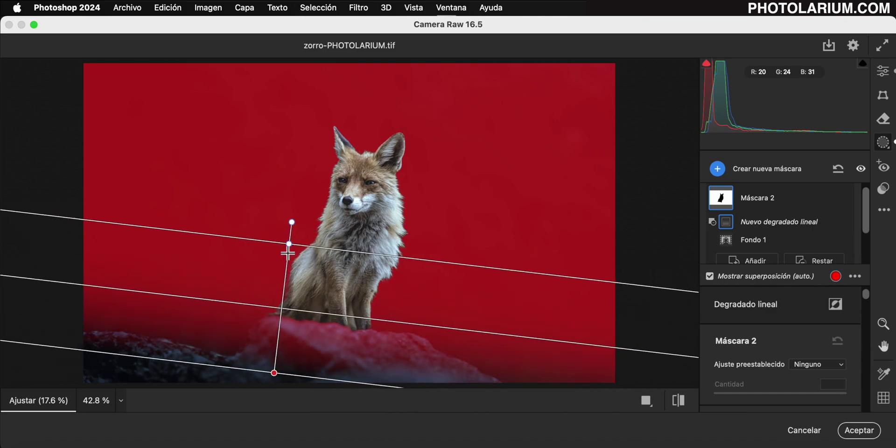
{"action": "left_click_drag", "start_coordinate": [295, 241], "coordinate": [303, 148]}
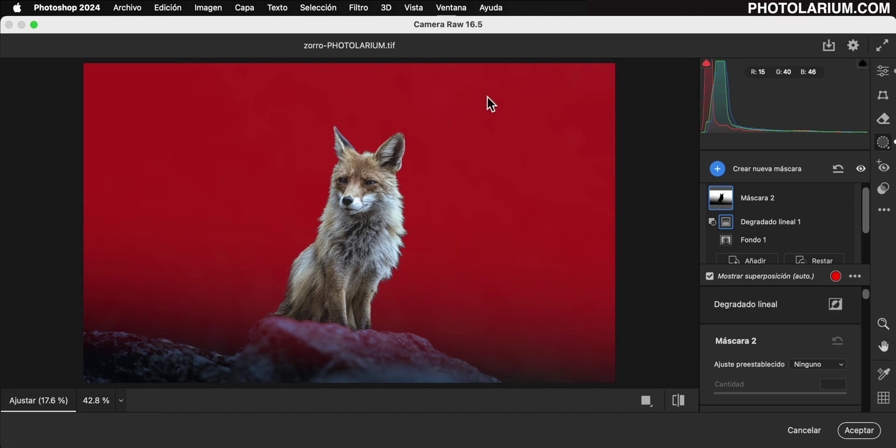
Step: Subtract an angled linear gradient from the top-right corner, shaped like a light beam
{"action": "left_click", "coordinate": [813, 259]}
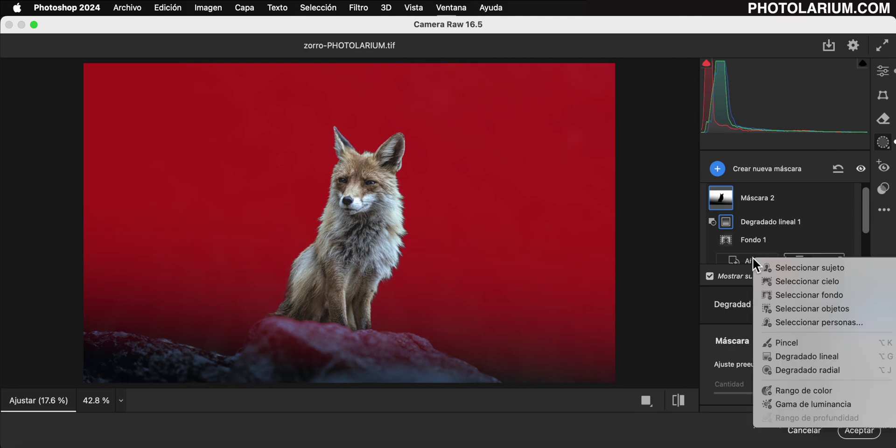
{"action": "left_click", "coordinate": [810, 357]}
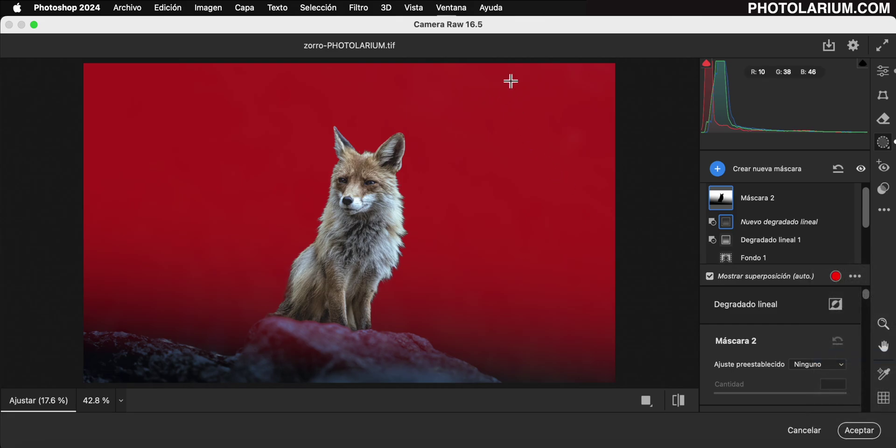
{"action": "mouse_move", "coordinate": [473, 90]}
{"action": "left_mouse_down"}
{"action": "mouse_move", "coordinate": [440, 148]}
{"action": "mouse_move", "coordinate": [454, 175]}
{"action": "left_mouse_up"}
{"action": "left_click_drag", "start_coordinate": [447, 188], "coordinate": [379, 167]}
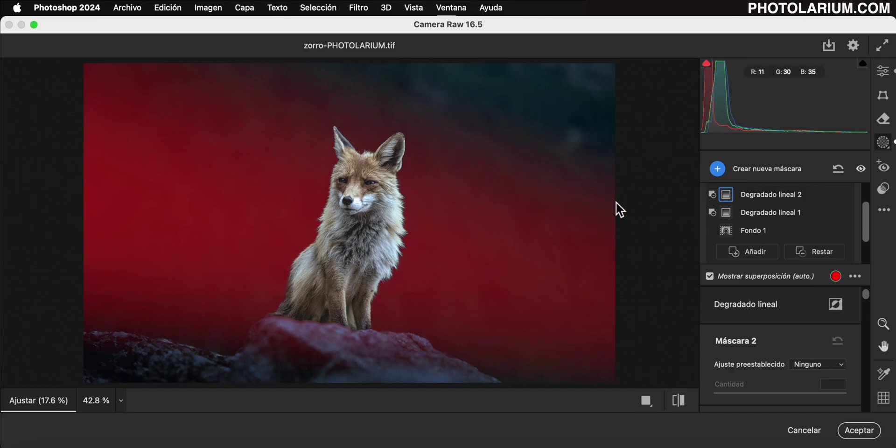
Step: Hide the mask overlay and darken this background mask's exposure to about -2.35
{"action": "scroll", "coordinate": [775, 233], "scroll_direction": "down", "scroll_amount": 2}
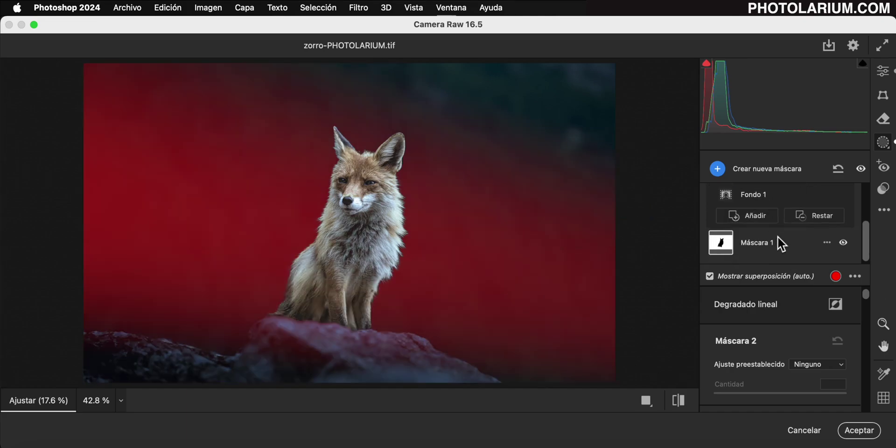
{"action": "scroll", "coordinate": [819, 346], "scroll_direction": "down", "scroll_amount": 2}
{"action": "scroll", "coordinate": [820, 346], "scroll_direction": "down", "scroll_amount": 3}
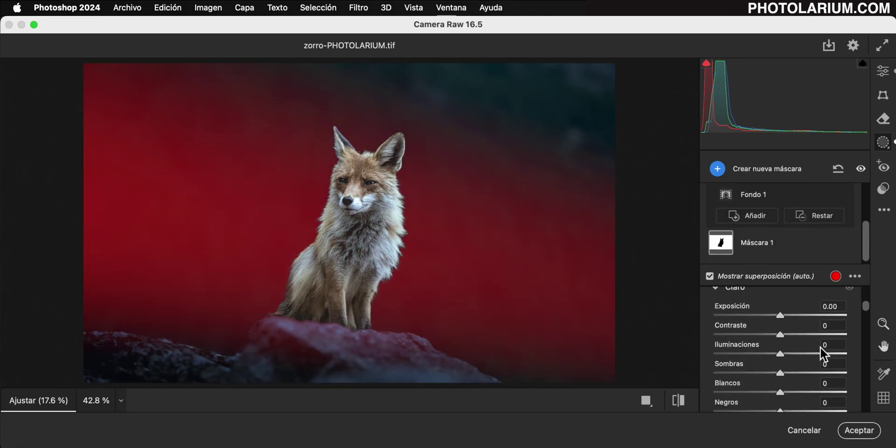
{"action": "left_click", "coordinate": [780, 317]}
{"action": "left_click_drag", "start_coordinate": [780, 317], "coordinate": [743, 315]}
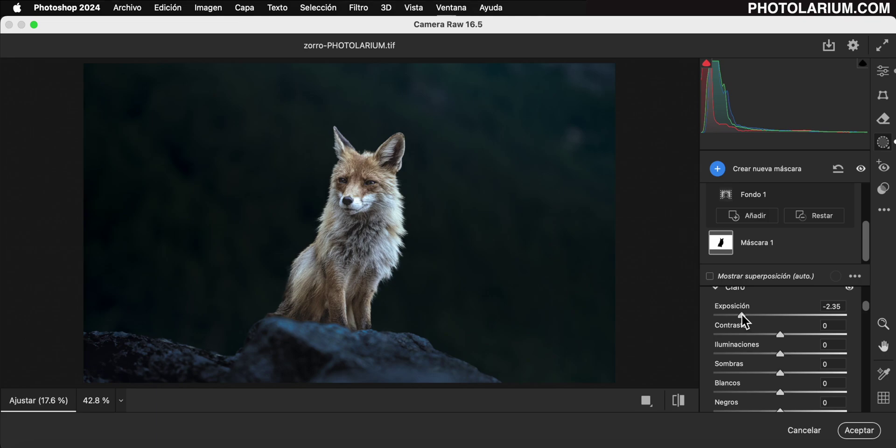
Step: Add a Select Subject mask on the fox and warm it to temperature +18
{"action": "left_click", "coordinate": [718, 169]}
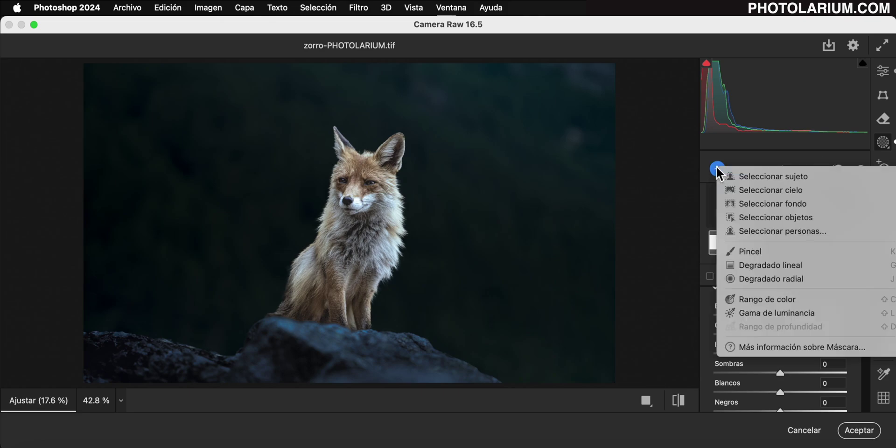
{"action": "left_click", "coordinate": [757, 175]}
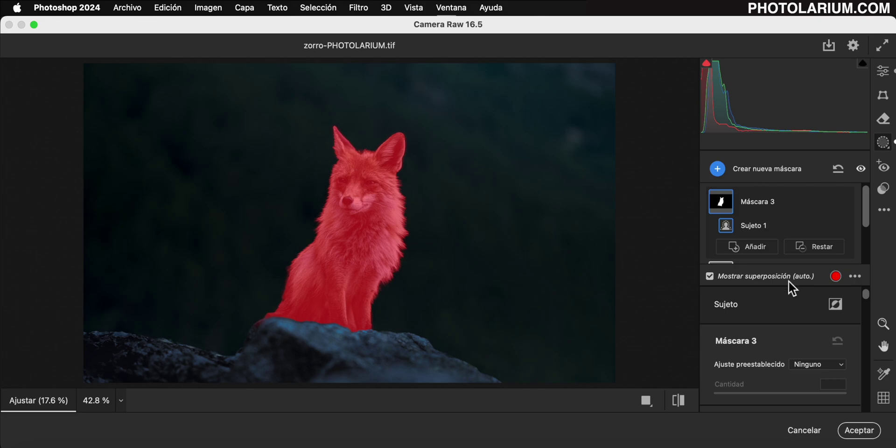
{"action": "scroll", "coordinate": [786, 304], "scroll_direction": "down", "scroll_amount": 2}
{"action": "scroll", "coordinate": [784, 332], "scroll_direction": "down", "scroll_amount": 3}
{"action": "scroll", "coordinate": [786, 333], "scroll_direction": "down", "scroll_amount": 2}
{"action": "scroll", "coordinate": [783, 335], "scroll_direction": "down", "scroll_amount": 2}
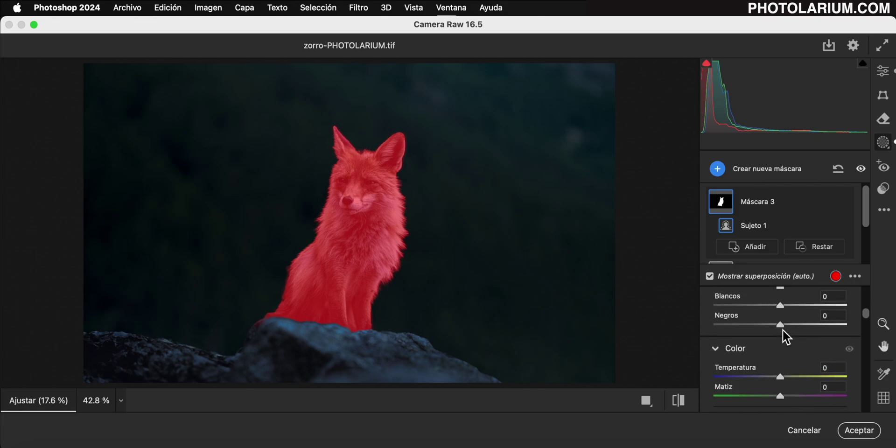
{"action": "scroll", "coordinate": [785, 338], "scroll_direction": "down", "scroll_amount": 2}
{"action": "left_click_drag", "start_coordinate": [782, 359], "coordinate": [792, 361]}
Step: Raise the fox mask's saturation to +19 and texture to +24
{"action": "scroll", "coordinate": [779, 362], "scroll_direction": "down", "scroll_amount": 1}
{"action": "scroll", "coordinate": [778, 361], "scroll_direction": "down", "scroll_amount": 3}
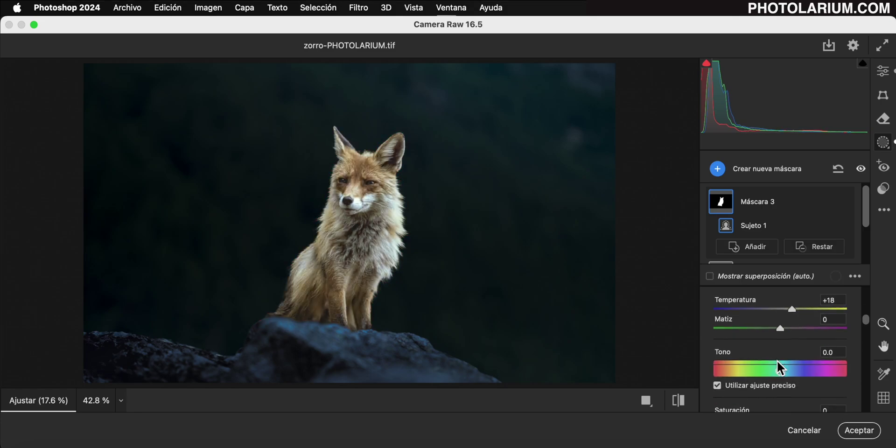
{"action": "scroll", "coordinate": [777, 361], "scroll_direction": "down", "scroll_amount": 2}
{"action": "scroll", "coordinate": [780, 336], "scroll_direction": "down", "scroll_amount": 3}
{"action": "left_click_drag", "start_coordinate": [779, 331], "coordinate": [792, 330]}
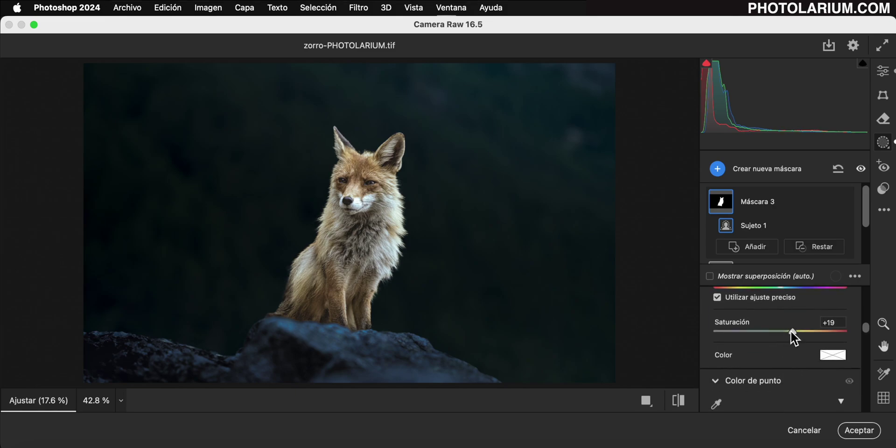
{"action": "scroll", "coordinate": [796, 304], "scroll_direction": "down", "scroll_amount": 4}
{"action": "scroll", "coordinate": [794, 304], "scroll_direction": "down", "scroll_amount": 4}
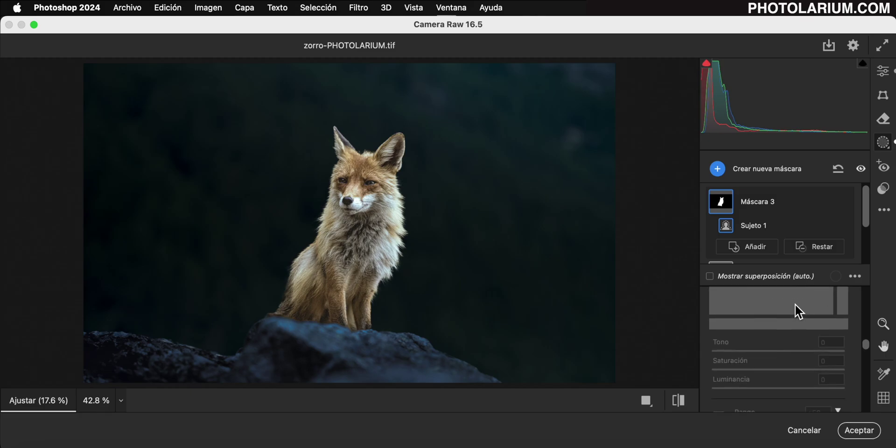
{"action": "scroll", "coordinate": [794, 304], "scroll_direction": "down", "scroll_amount": 2}
{"action": "scroll", "coordinate": [794, 304], "scroll_direction": "down", "scroll_amount": 3}
{"action": "scroll", "coordinate": [794, 304], "scroll_direction": "down", "scroll_amount": 2}
{"action": "left_click_drag", "start_coordinate": [780, 353], "coordinate": [795, 355]}
Step: Zoom on the fox's face, lower its texture to about +8 and set clarity +2
{"action": "key", "text": "z"}
{"action": "left_click_drag", "start_coordinate": [365, 184], "coordinate": [427, 237]}
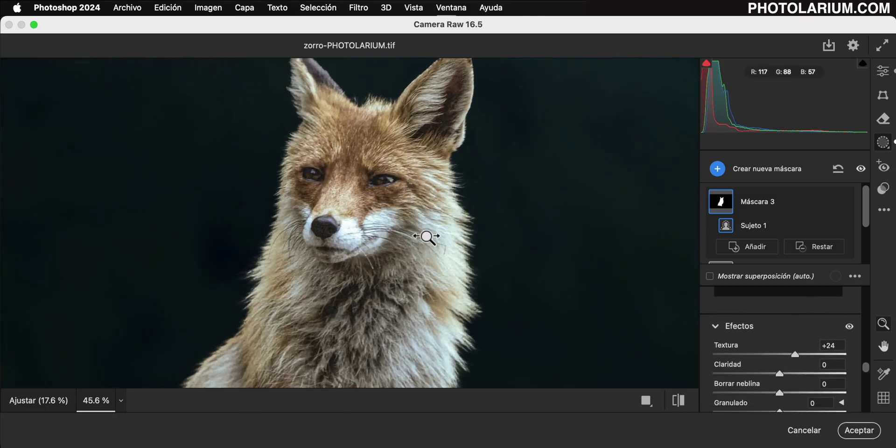
{"action": "left_click_drag", "start_coordinate": [795, 356], "coordinate": [784, 357]}
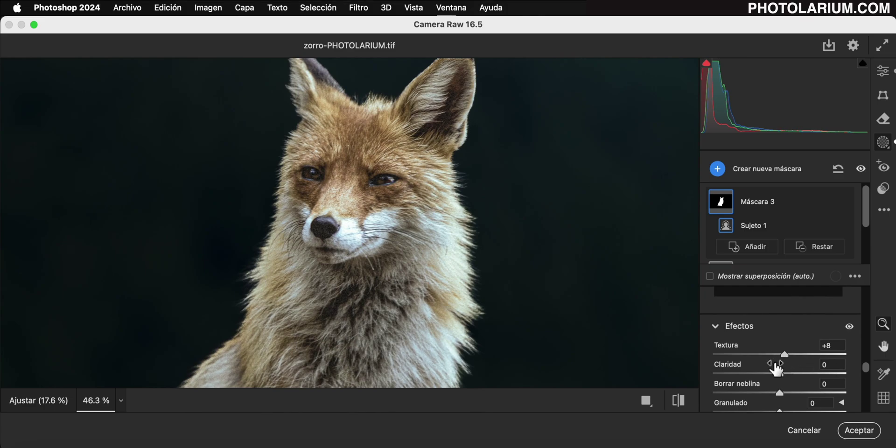
{"action": "scroll", "coordinate": [776, 369], "scroll_direction": "down", "scroll_amount": 2}
{"action": "left_click_drag", "start_coordinate": [780, 341], "coordinate": [780, 342]}
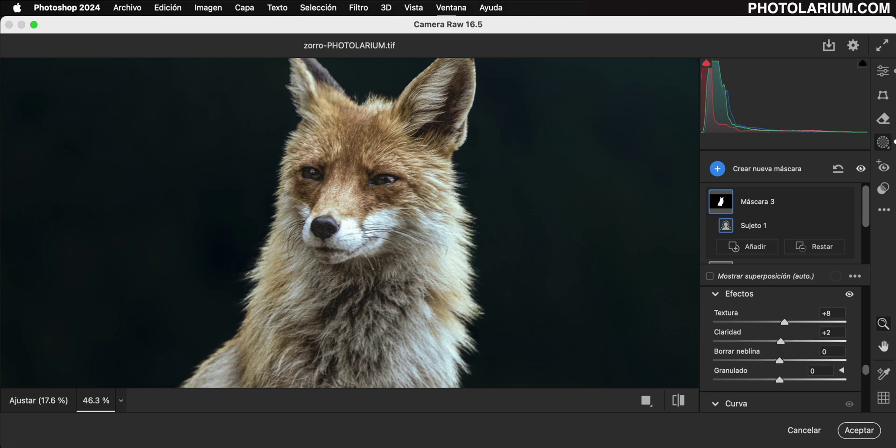
Step: Fit the whole photo in view and toggle the fox mask off and on to compare
{"action": "left_click", "coordinate": [437, 284]}
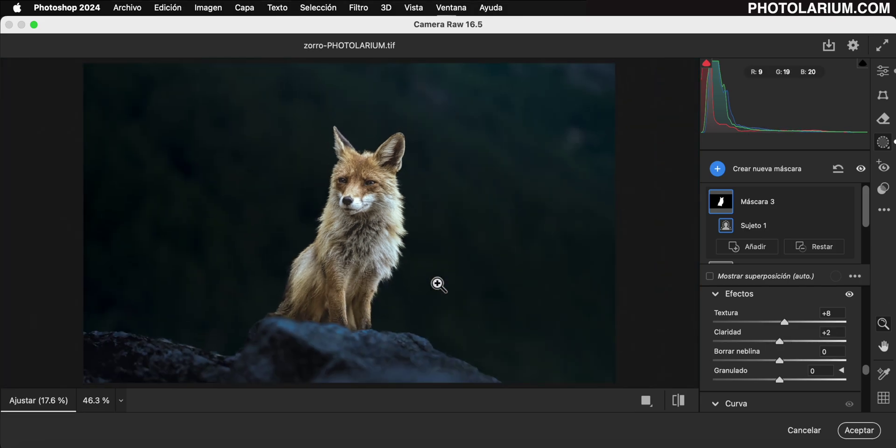
{"action": "left_click", "coordinate": [861, 168]}
{"action": "left_click", "coordinate": [862, 168]}
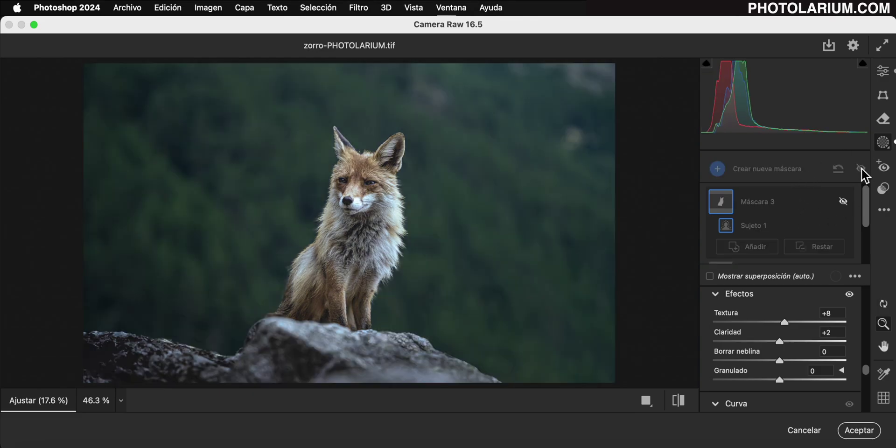
{"action": "left_click", "coordinate": [861, 168]}
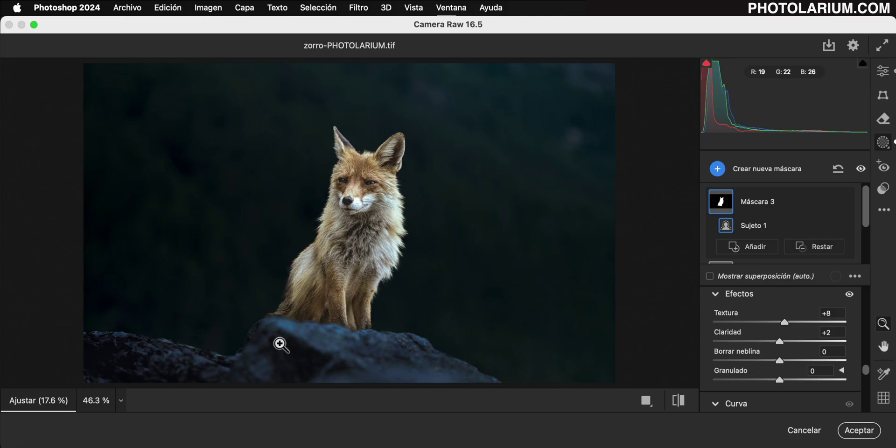
Step: Create a Select Objects mask with brush size 10 painted over the rock
{"action": "left_click", "coordinate": [717, 170]}
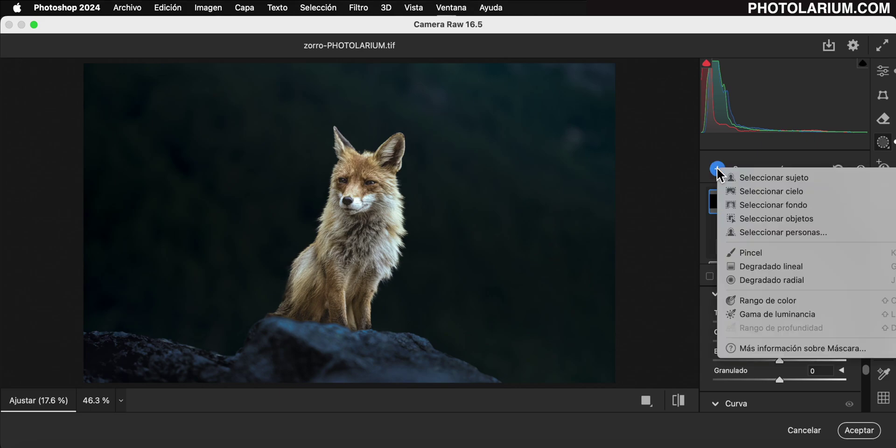
{"action": "left_click", "coordinate": [787, 217]}
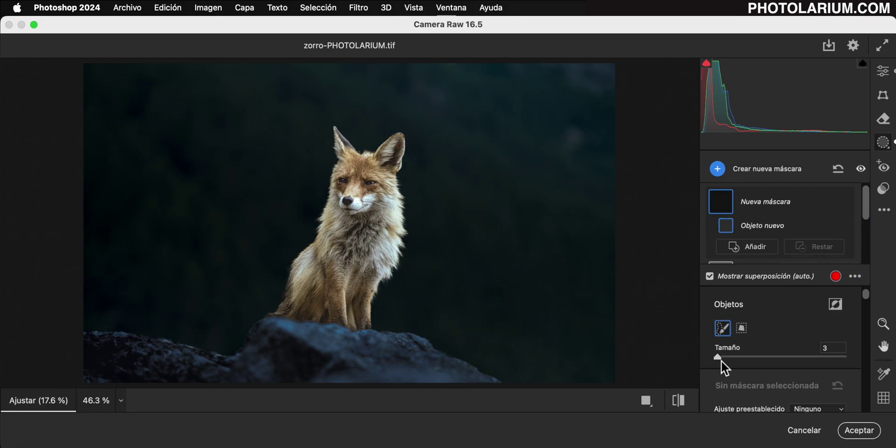
{"action": "left_click_drag", "start_coordinate": [720, 359], "coordinate": [730, 358]}
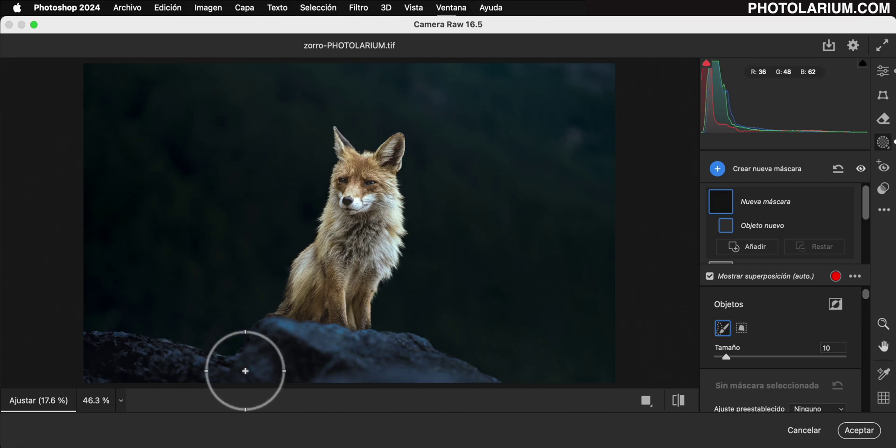
{"action": "mouse_move", "coordinate": [88, 362]}
{"action": "left_mouse_down"}
{"action": "mouse_move", "coordinate": [309, 336]}
{"action": "mouse_move", "coordinate": [472, 376]}
{"action": "left_mouse_up"}
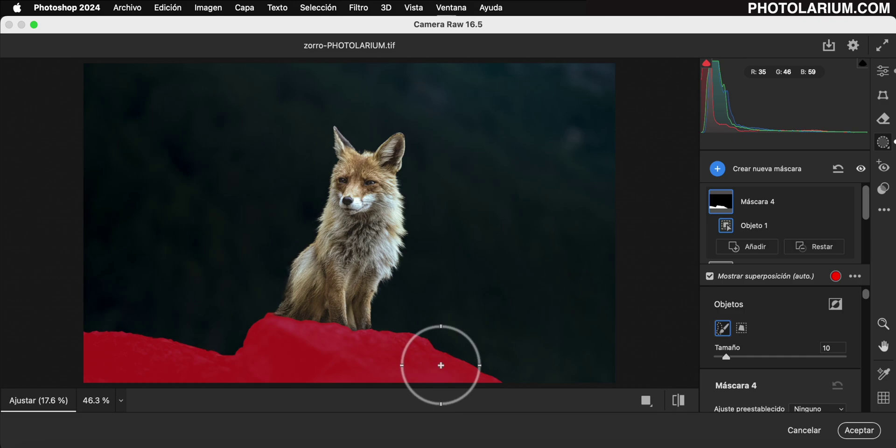
Step: Give the rock mask clarity +100 and texture +31
{"action": "scroll", "coordinate": [789, 325], "scroll_direction": "down", "scroll_amount": 3}
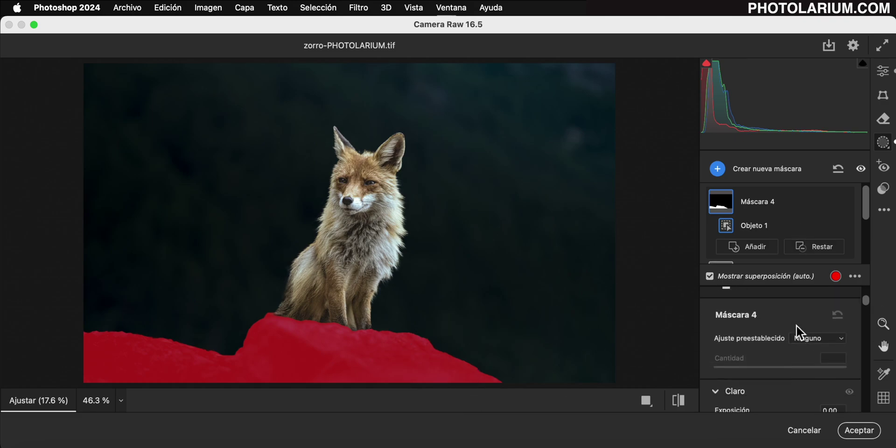
{"action": "scroll", "coordinate": [794, 322], "scroll_direction": "down", "scroll_amount": 2}
{"action": "scroll", "coordinate": [789, 341], "scroll_direction": "down", "scroll_amount": 5}
{"action": "scroll", "coordinate": [783, 356], "scroll_direction": "down", "scroll_amount": 5}
{"action": "scroll", "coordinate": [783, 357], "scroll_direction": "down", "scroll_amount": 3}
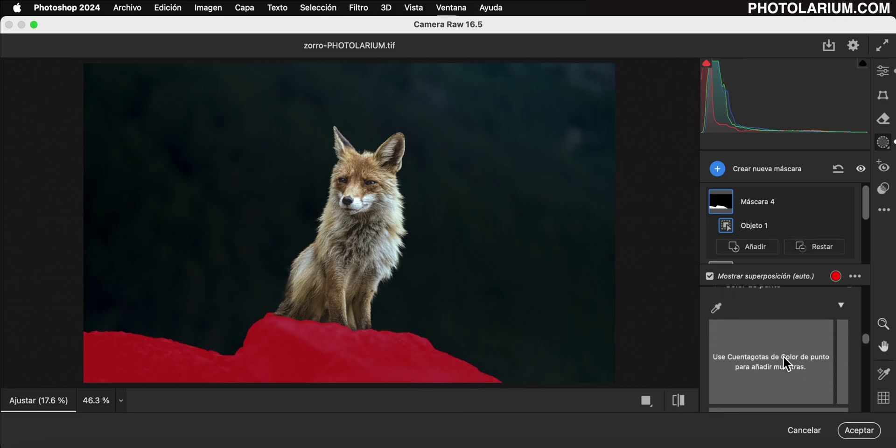
{"action": "scroll", "coordinate": [783, 357], "scroll_direction": "down", "scroll_amount": 3}
{"action": "scroll", "coordinate": [783, 356], "scroll_direction": "down", "scroll_amount": 3}
{"action": "scroll", "coordinate": [783, 357], "scroll_direction": "down", "scroll_amount": 3}
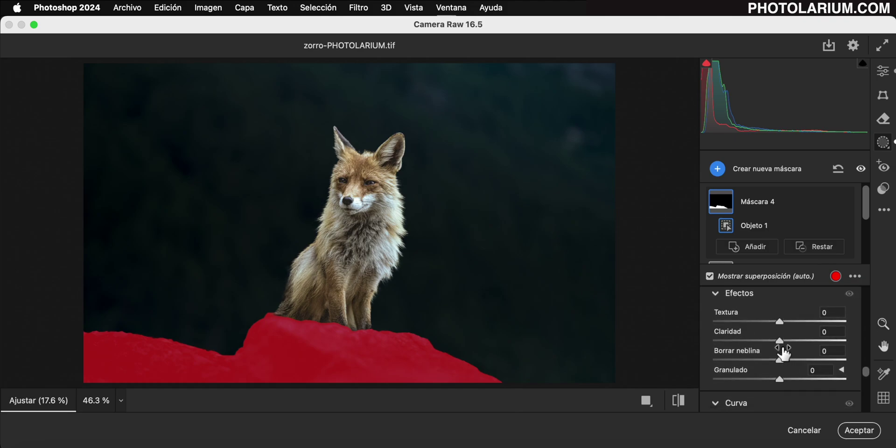
{"action": "left_click_drag", "start_coordinate": [779, 341], "coordinate": [845, 341]}
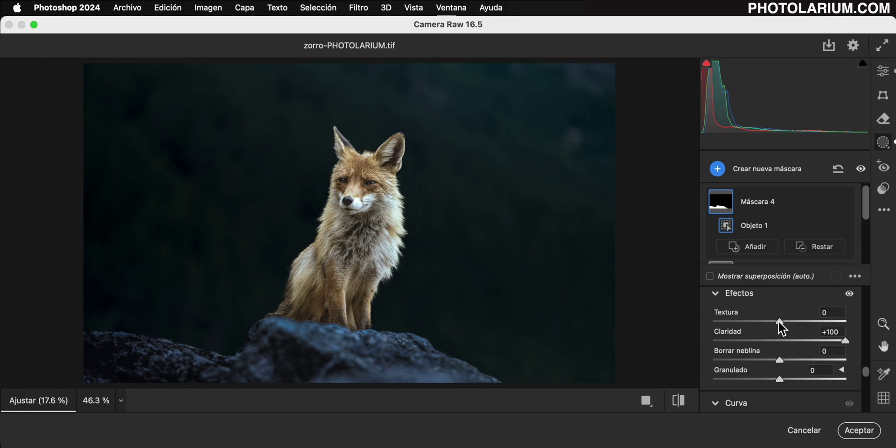
{"action": "left_click_drag", "start_coordinate": [779, 321], "coordinate": [799, 321]}
Step: Add a radial-gradient glow above the fox's head, subtract the subject, and set exposure +1.85
{"action": "left_click", "coordinate": [718, 170]}
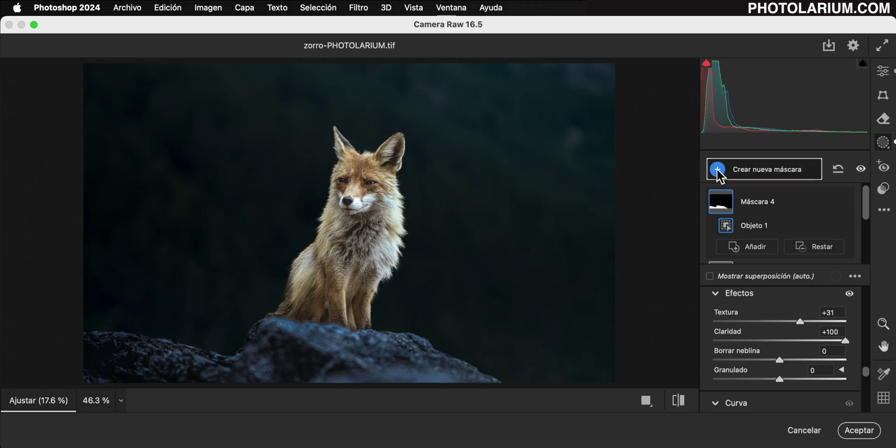
{"action": "left_click", "coordinate": [718, 170]}
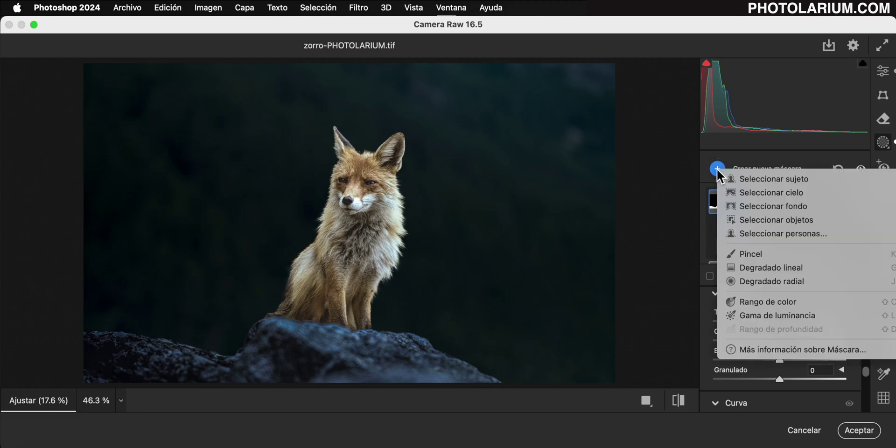
{"action": "left_click", "coordinate": [765, 280]}
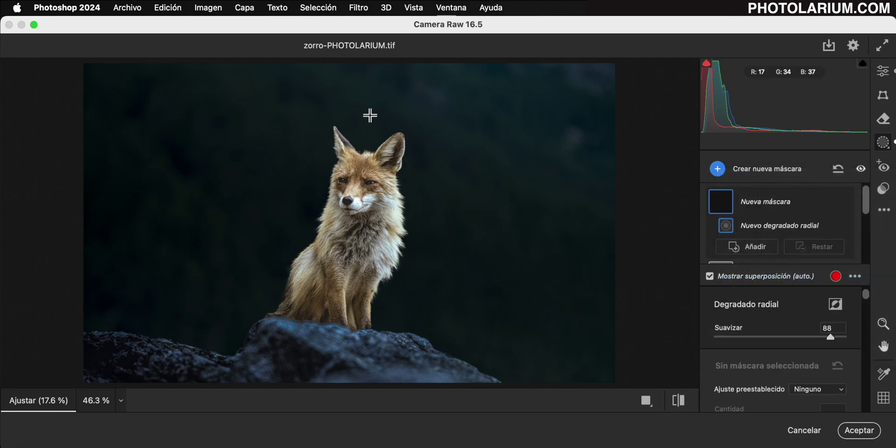
{"action": "left_click_drag", "start_coordinate": [360, 90], "coordinate": [428, 170]}
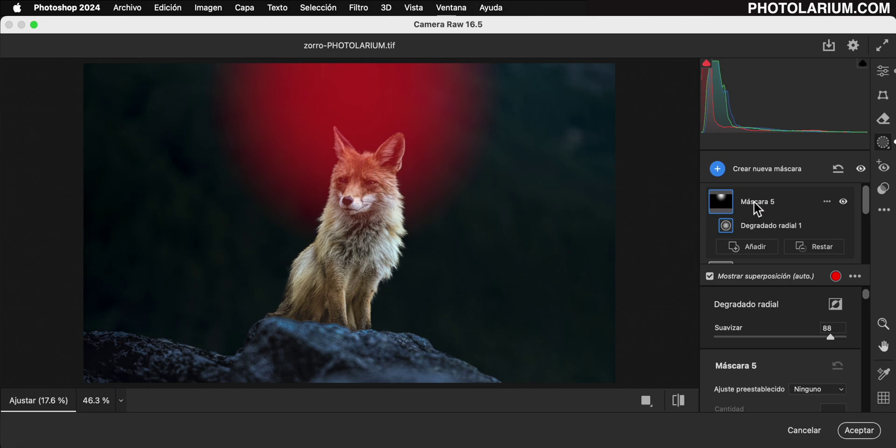
{"action": "left_click", "coordinate": [752, 246]}
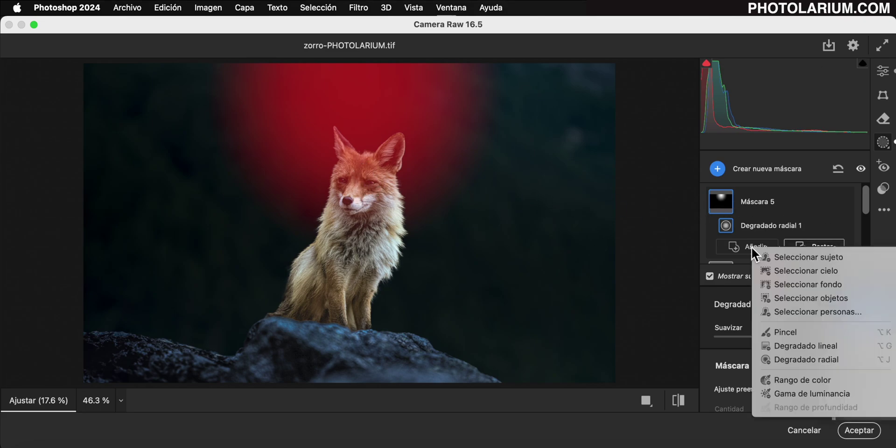
{"action": "left_click", "coordinate": [790, 257]}
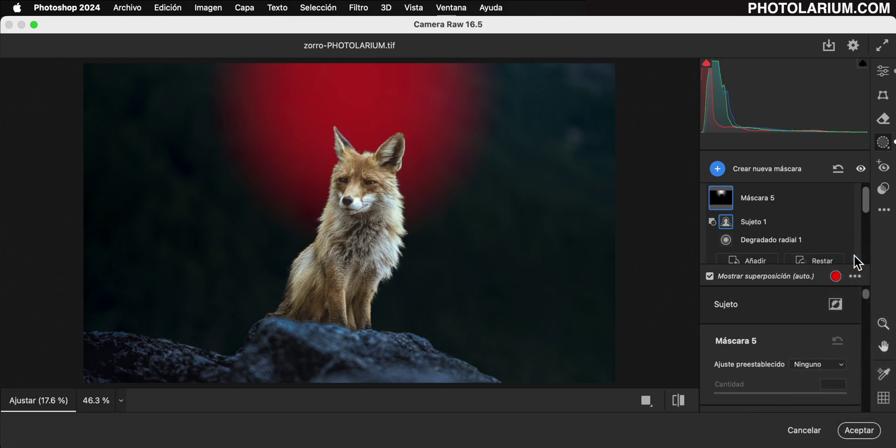
{"action": "scroll", "coordinate": [798, 308], "scroll_direction": "down", "scroll_amount": 4}
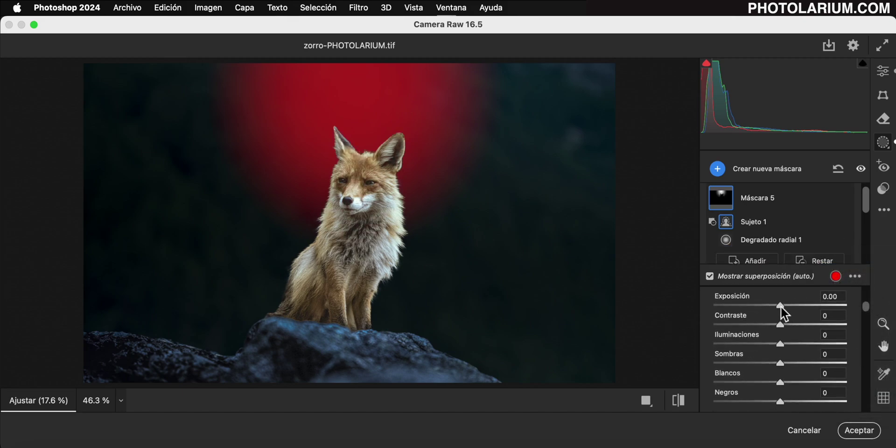
{"action": "left_click_drag", "start_coordinate": [780, 306], "coordinate": [811, 308]}
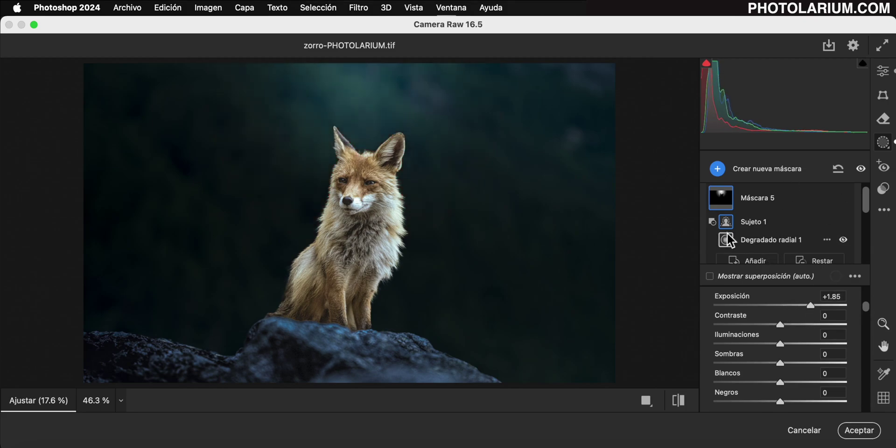
Step: Draw a thin vertical radial-gradient mask above the fox and set its exposure to +0.80
{"action": "left_click", "coordinate": [718, 170]}
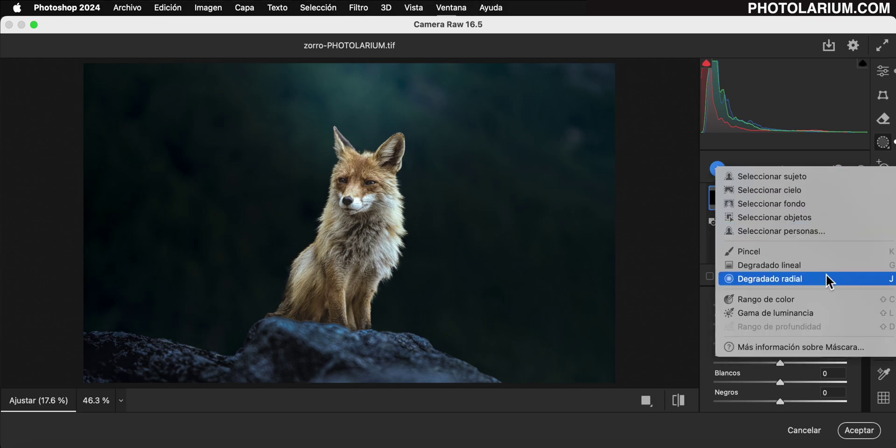
{"action": "key", "text": "Escape"}
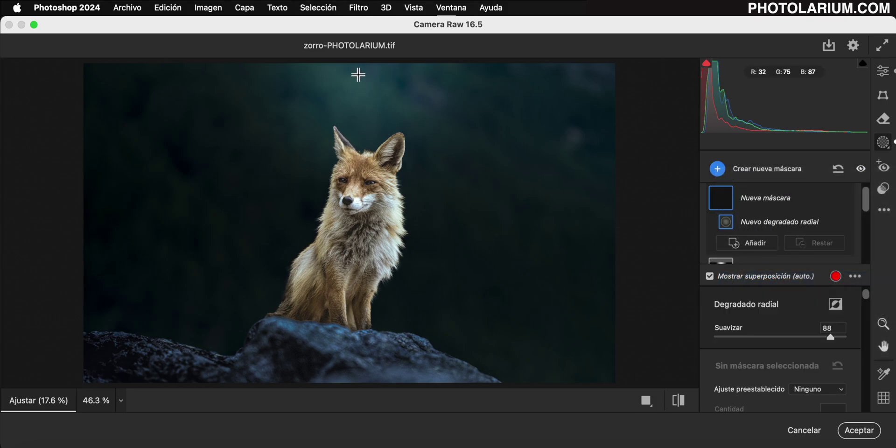
{"action": "left_click_drag", "start_coordinate": [357, 75], "coordinate": [373, 148]}
{"action": "scroll", "coordinate": [791, 359], "scroll_direction": "down", "scroll_amount": 1}
{"action": "scroll", "coordinate": [791, 359], "scroll_direction": "down", "scroll_amount": 3}
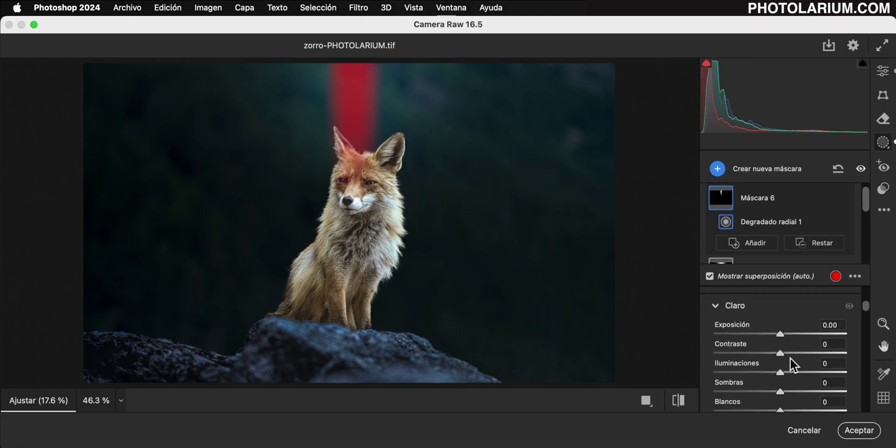
{"action": "scroll", "coordinate": [791, 358], "scroll_direction": "down", "scroll_amount": 2}
{"action": "scroll", "coordinate": [793, 363], "scroll_direction": "up", "scroll_amount": 3}
{"action": "scroll", "coordinate": [792, 360], "scroll_direction": "up", "scroll_amount": 1}
{"action": "left_click_drag", "start_coordinate": [781, 331], "coordinate": [793, 332]}
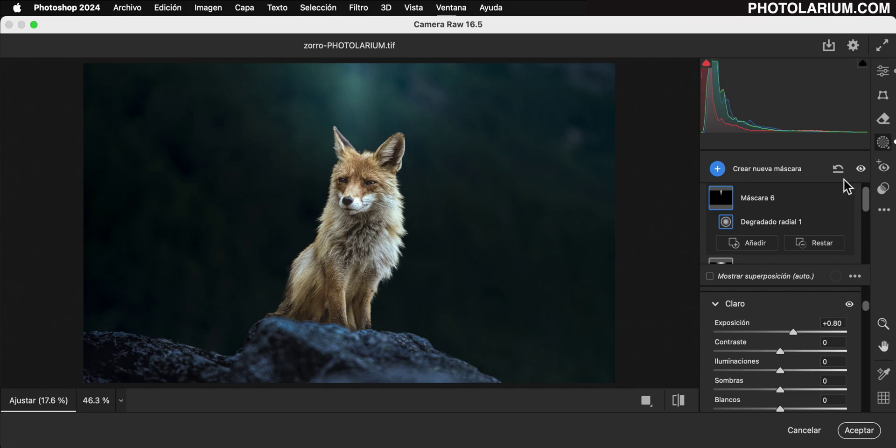
Step: Toggle the beam mask's visibility off and on to compare the effect
{"action": "left_click", "coordinate": [861, 168]}
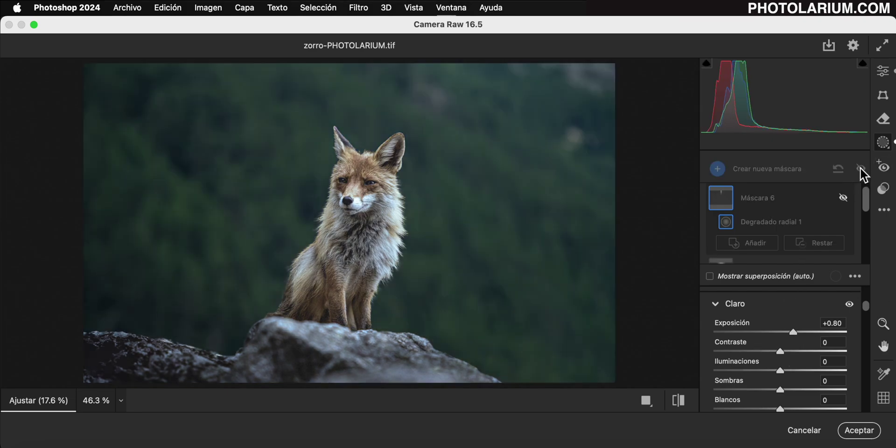
{"action": "left_click", "coordinate": [860, 167]}
{"action": "left_click", "coordinate": [861, 167]}
{"action": "left_click", "coordinate": [861, 167]}
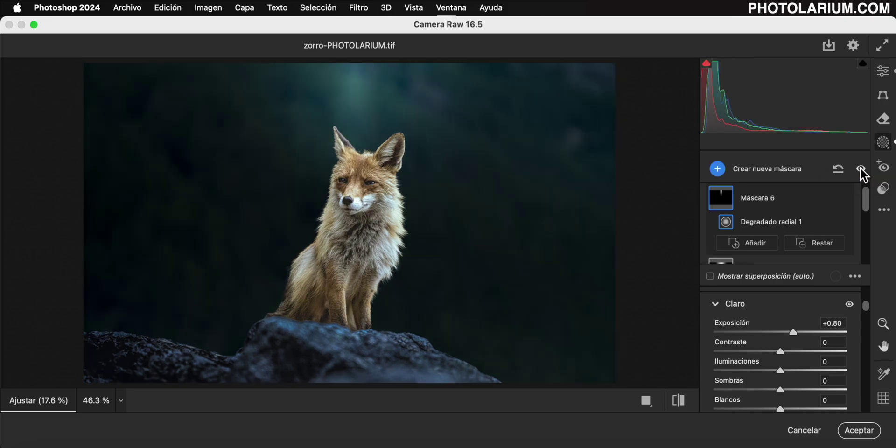
Step: Return to global edits and open the Color Mixer's HSL saturation controls
{"action": "left_click", "coordinate": [882, 77]}
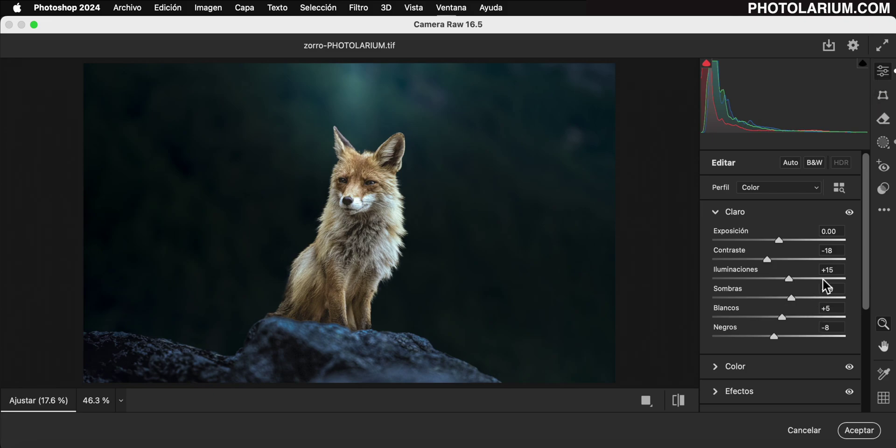
{"action": "scroll", "coordinate": [816, 278], "scroll_direction": "down", "scroll_amount": 5}
{"action": "scroll", "coordinate": [817, 278], "scroll_direction": "down", "scroll_amount": 3}
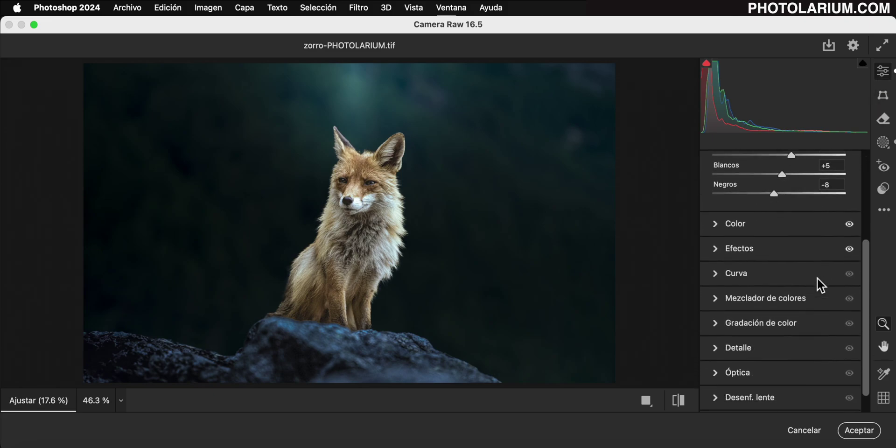
{"action": "left_click", "coordinate": [716, 294]}
{"action": "left_click", "coordinate": [754, 226]}
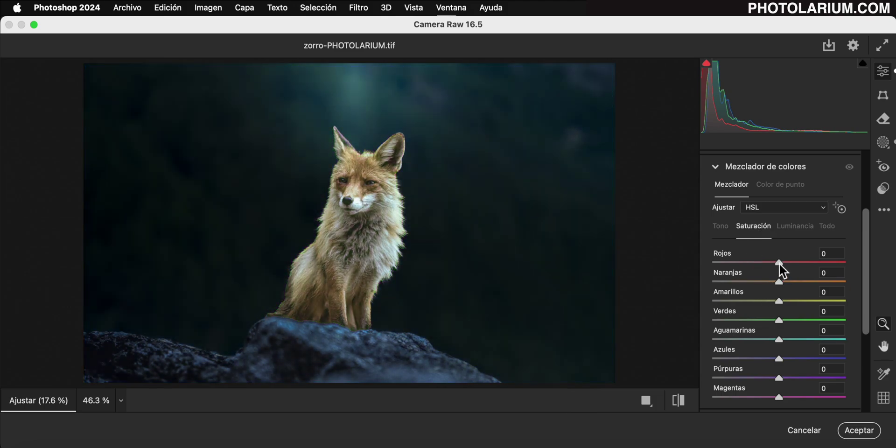
Step: Set saturation: reds +33, oranges +13, yellows +24, greens and aquas -100, blues -15
{"action": "mouse_move", "coordinate": [779, 263]}
{"action": "left_mouse_down"}
{"action": "mouse_move", "coordinate": [801, 267]}
{"action": "mouse_move", "coordinate": [806, 282]}
{"action": "mouse_move", "coordinate": [788, 301]}
{"action": "mouse_move", "coordinate": [807, 301]}
{"action": "mouse_move", "coordinate": [789, 283]}
{"action": "mouse_move", "coordinate": [794, 301]}
{"action": "left_mouse_up"}
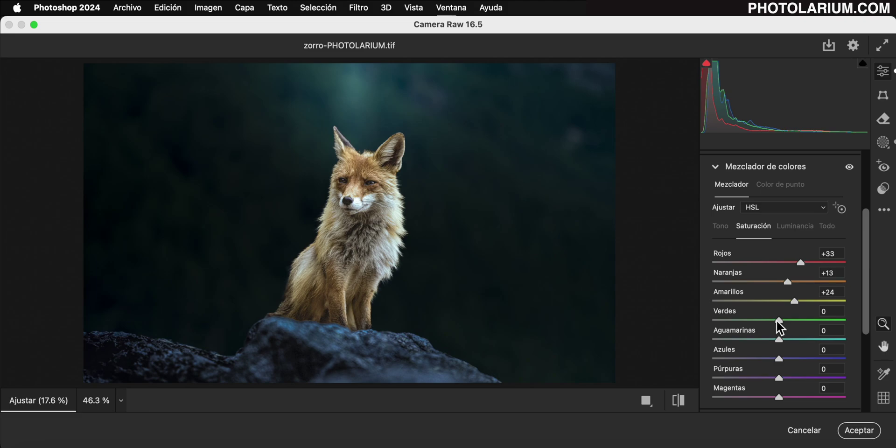
{"action": "left_click_drag", "start_coordinate": [777, 320], "coordinate": [704, 321]}
{"action": "left_click_drag", "start_coordinate": [777, 340], "coordinate": [701, 338]}
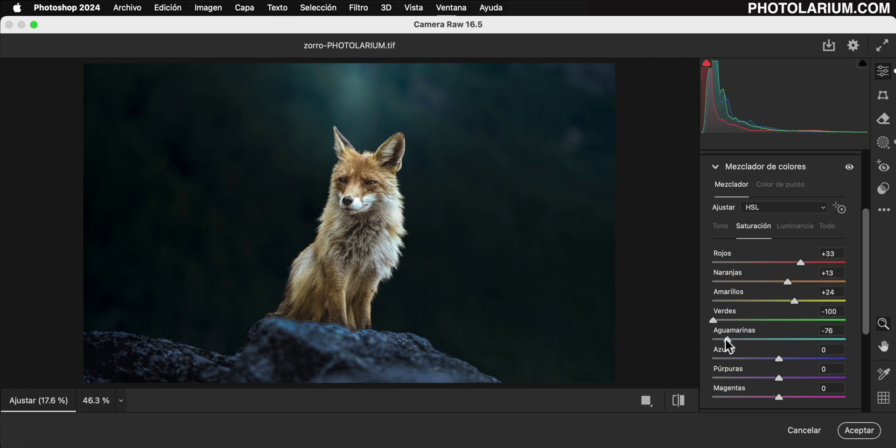
{"action": "mouse_move", "coordinate": [778, 359]}
{"action": "left_mouse_down"}
{"action": "mouse_move", "coordinate": [746, 360]}
{"action": "mouse_move", "coordinate": [769, 360]}
{"action": "left_mouse_up"}
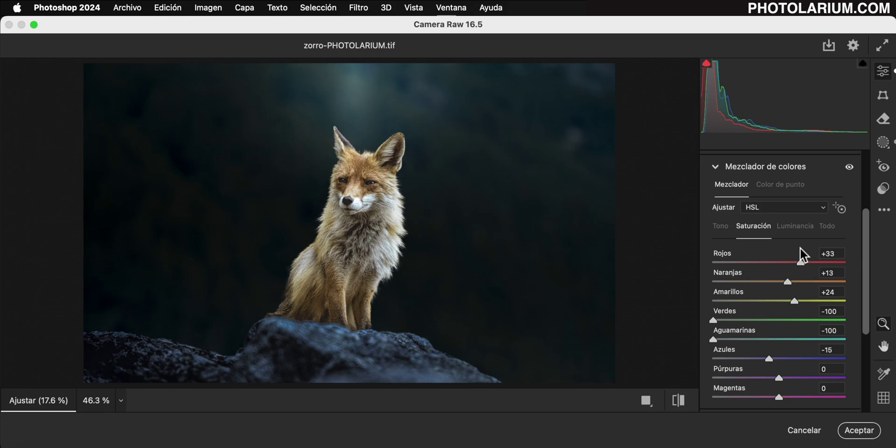
Step: Set HSL luminance: reds +17, oranges and yellows +3, greens -20, aquas +39, blues +9
{"action": "left_click", "coordinate": [792, 228]}
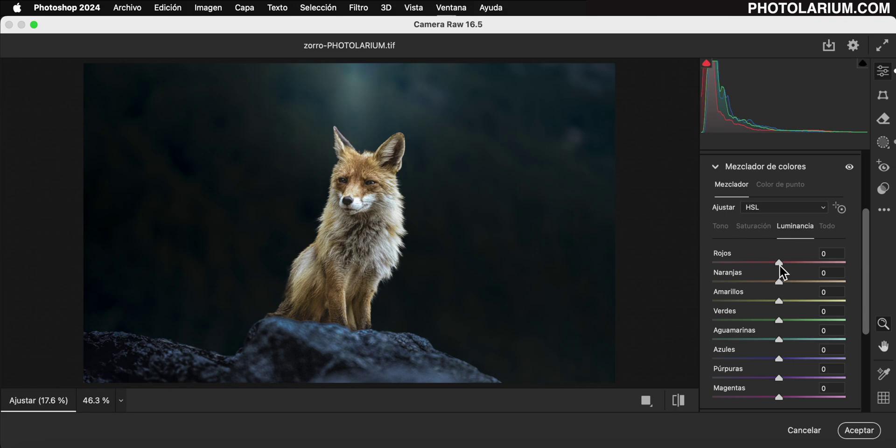
{"action": "mouse_move", "coordinate": [780, 263]}
{"action": "left_mouse_down"}
{"action": "mouse_move", "coordinate": [804, 264]}
{"action": "mouse_move", "coordinate": [792, 264]}
{"action": "mouse_move", "coordinate": [786, 281]}
{"action": "mouse_move", "coordinate": [797, 283]}
{"action": "mouse_move", "coordinate": [776, 282]}
{"action": "mouse_move", "coordinate": [786, 301]}
{"action": "mouse_move", "coordinate": [803, 302]}
{"action": "mouse_move", "coordinate": [775, 300]}
{"action": "mouse_move", "coordinate": [803, 321]}
{"action": "mouse_move", "coordinate": [749, 321]}
{"action": "mouse_move", "coordinate": [806, 343]}
{"action": "mouse_move", "coordinate": [805, 360]}
{"action": "mouse_move", "coordinate": [760, 360]}
{"action": "mouse_move", "coordinate": [785, 360]}
{"action": "left_mouse_up"}
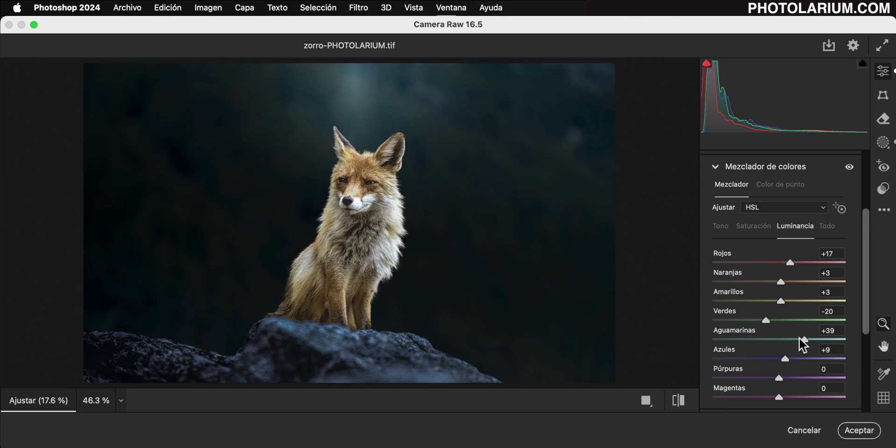
{"action": "scroll", "coordinate": [746, 306], "scroll_direction": "down", "scroll_amount": 2}
{"action": "scroll", "coordinate": [746, 304], "scroll_direction": "down", "scroll_amount": 3}
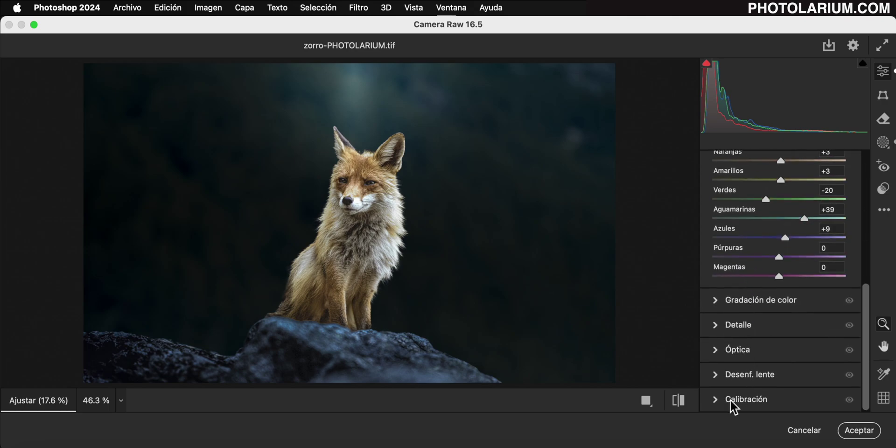
Step: Set Calibration primaries to red hue -25, green hue +14, blue hue -30 and blue saturation +51
{"action": "left_click", "coordinate": [716, 400]}
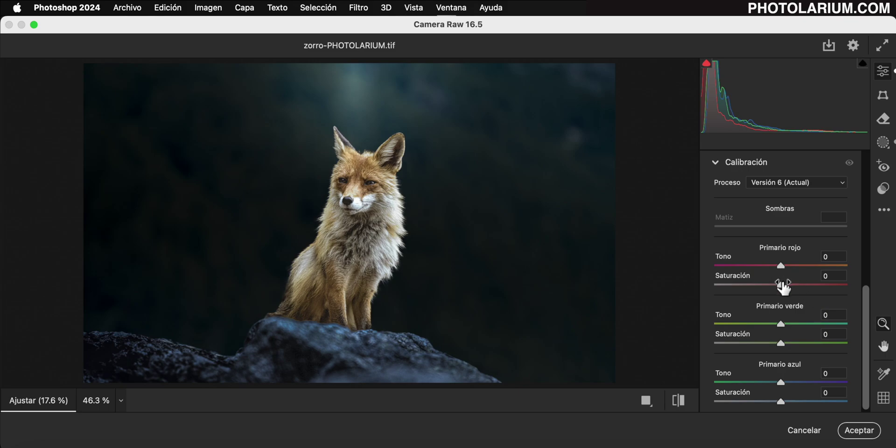
{"action": "left_click_drag", "start_coordinate": [779, 265], "coordinate": [759, 265]}
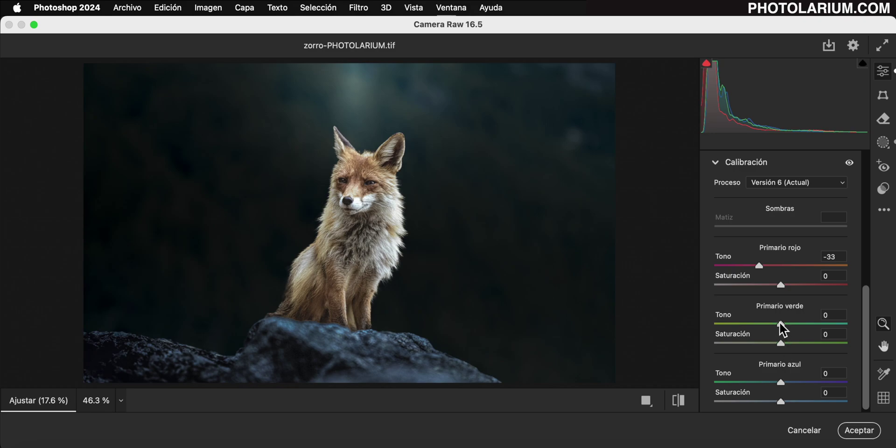
{"action": "left_click_drag", "start_coordinate": [779, 322], "coordinate": [790, 325]}
{"action": "mouse_move", "coordinate": [780, 383]}
{"action": "left_mouse_down"}
{"action": "mouse_move", "coordinate": [731, 381]}
{"action": "mouse_move", "coordinate": [761, 382]}
{"action": "left_mouse_up"}
{"action": "left_click_drag", "start_coordinate": [759, 266], "coordinate": [765, 266]}
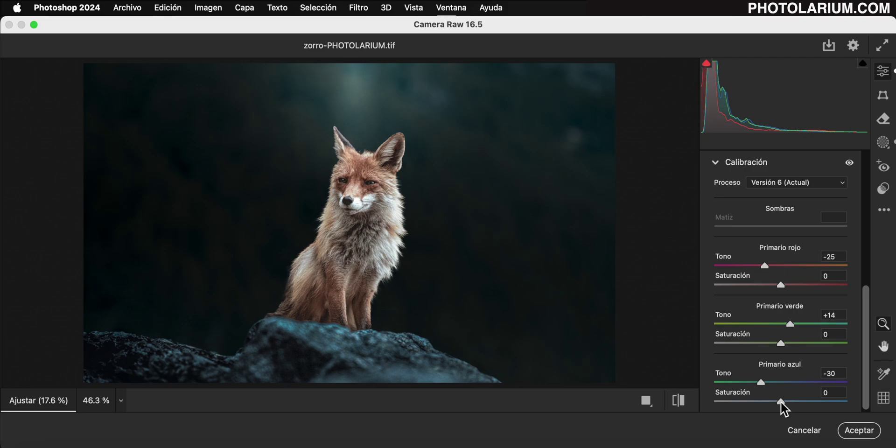
{"action": "left_click_drag", "start_coordinate": [780, 401], "coordinate": [815, 402]}
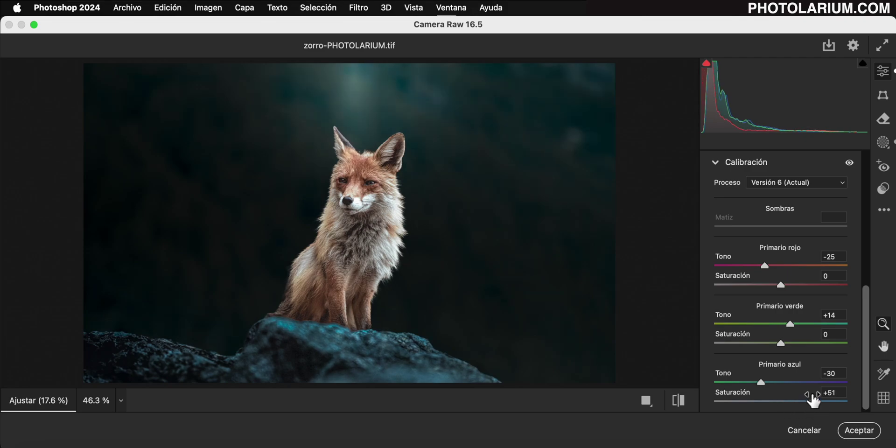
{"action": "scroll", "coordinate": [815, 403], "scroll_direction": "down", "scroll_amount": 1}
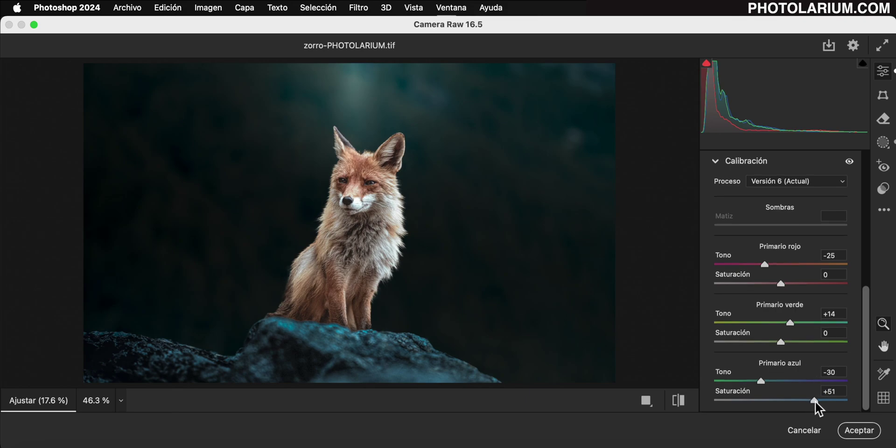
{"action": "scroll", "coordinate": [809, 382], "scroll_direction": "up", "scroll_amount": 5}
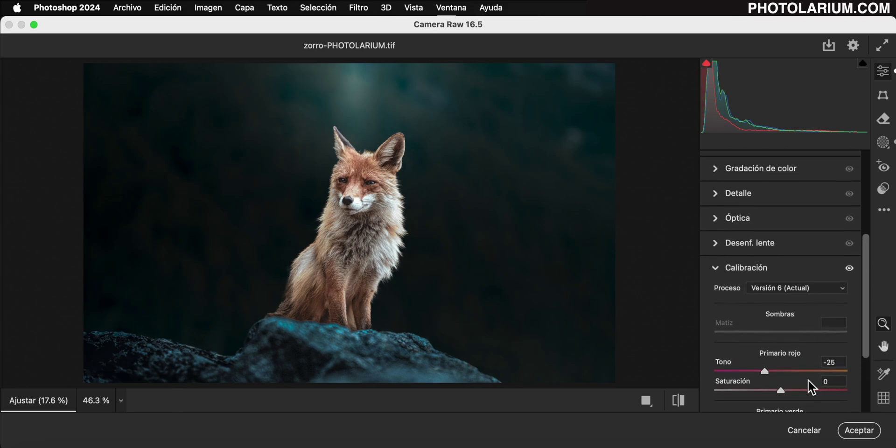
{"action": "scroll", "coordinate": [808, 379], "scroll_direction": "up", "scroll_amount": 1}
{"action": "scroll", "coordinate": [808, 381], "scroll_direction": "up", "scroll_amount": 2}
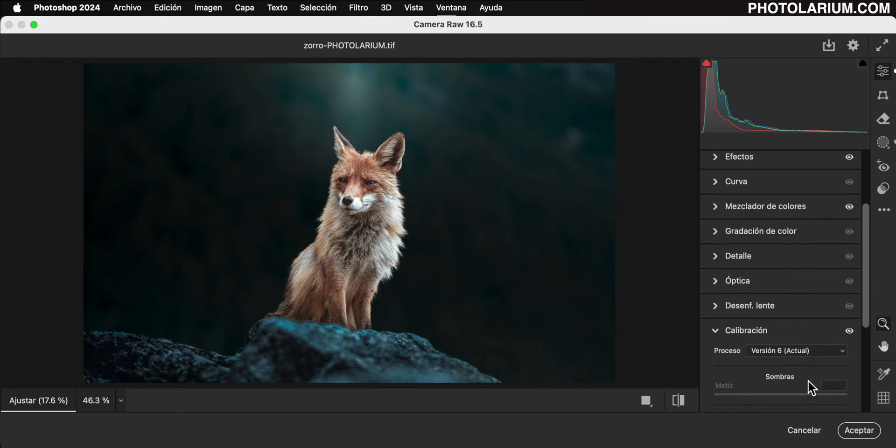
Step: Set Detail sharpening to amount 109, radius 0.5, detail 100 and masking 62, checking the fox's face
{"action": "left_click", "coordinate": [716, 258]}
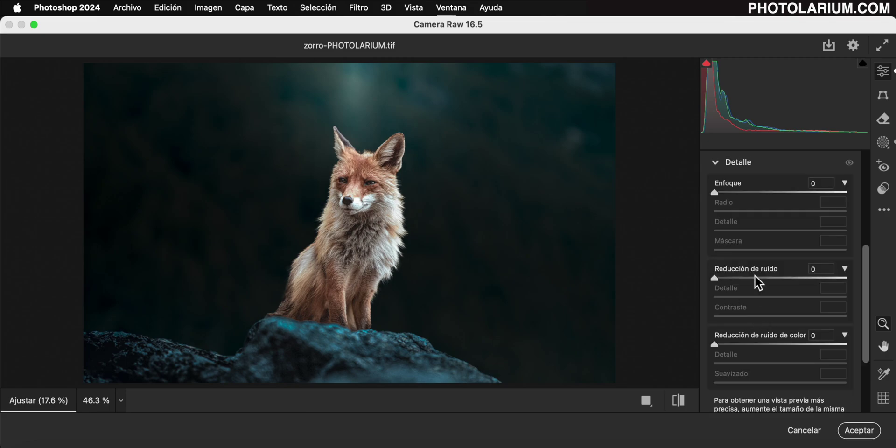
{"action": "left_click_drag", "start_coordinate": [718, 194], "coordinate": [703, 212]}
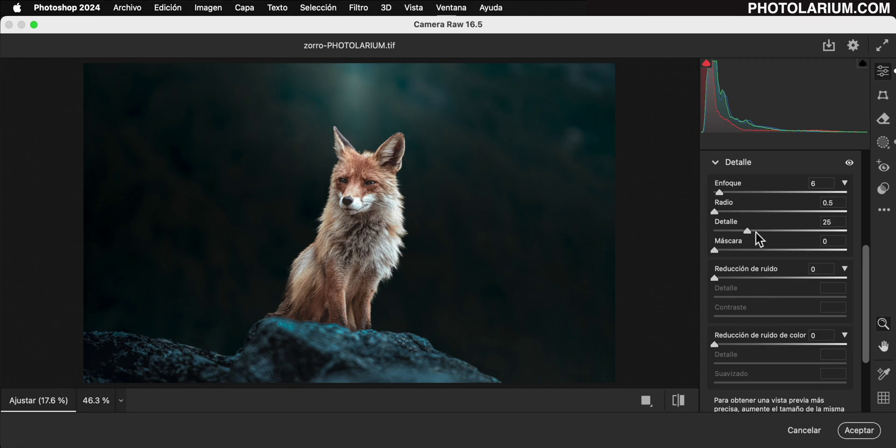
{"action": "left_click_drag", "start_coordinate": [746, 230], "coordinate": [877, 246]}
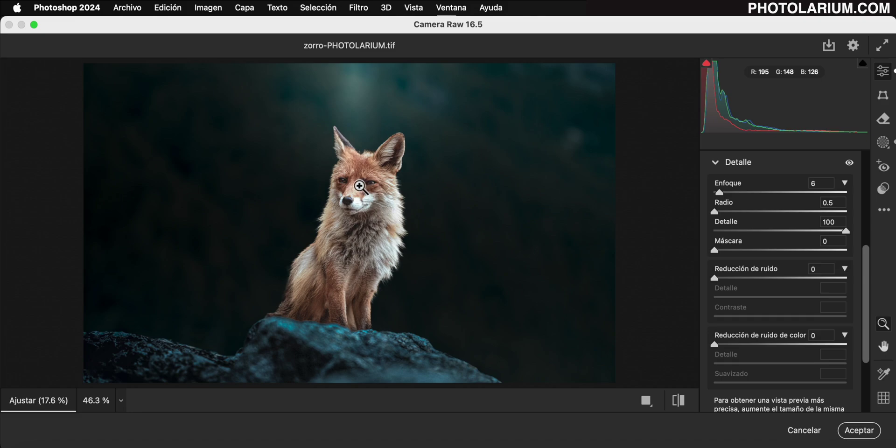
{"action": "scroll", "coordinate": [357, 183], "scroll_direction": "up", "scroll_amount": 5}
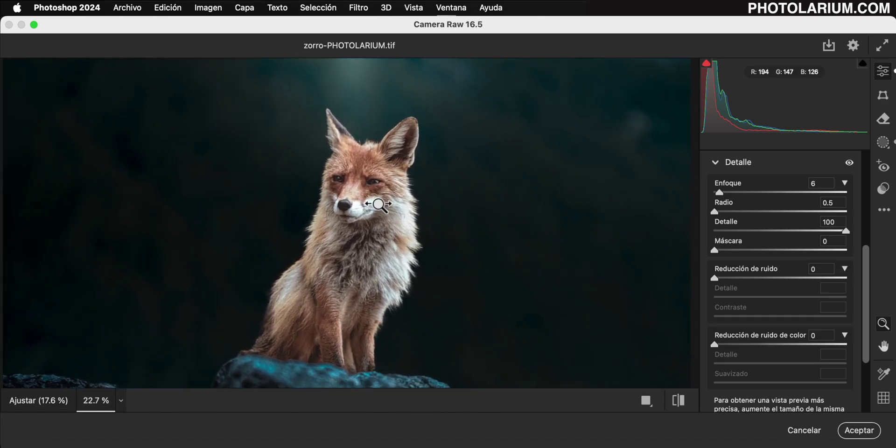
{"action": "left_click", "coordinate": [714, 250], "text": "alt"}
{"action": "left_click_drag", "start_coordinate": [714, 250], "coordinate": [806, 259]}
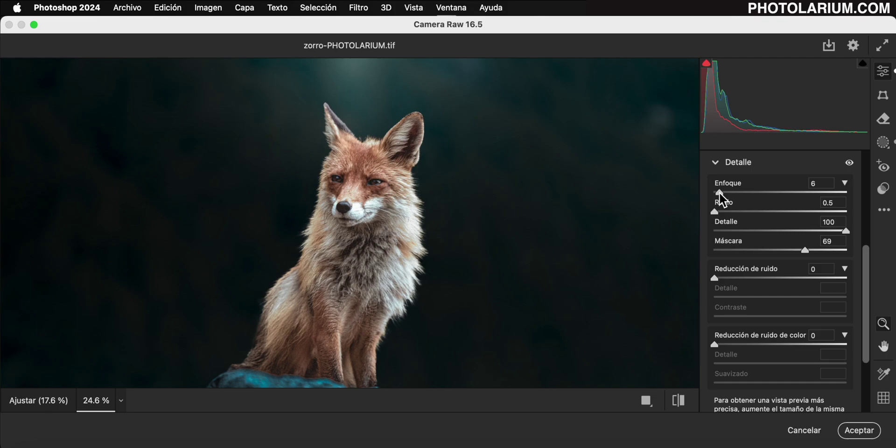
{"action": "left_click_drag", "start_coordinate": [719, 192], "coordinate": [781, 192]}
{"action": "left_click", "coordinate": [357, 179]}
{"action": "mouse_move", "coordinate": [781, 192]}
{"action": "left_mouse_down"}
{"action": "mouse_move", "coordinate": [814, 193]}
{"action": "mouse_move", "coordinate": [717, 194]}
{"action": "left_mouse_up"}
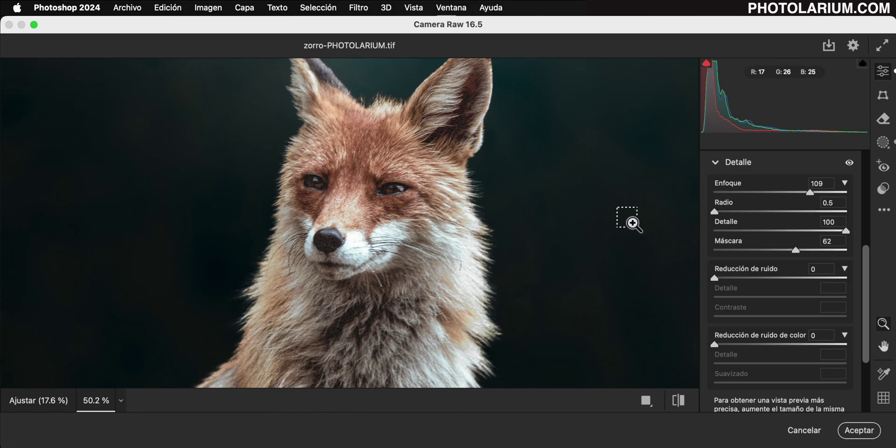
{"action": "key", "text": "ctrl+0"}
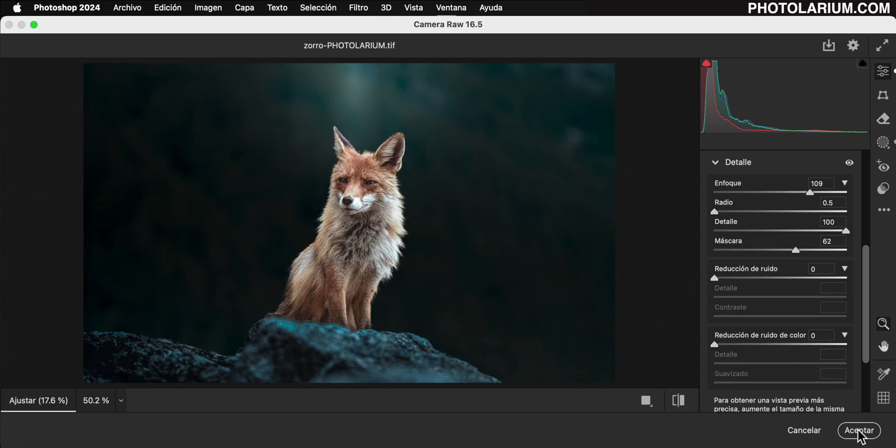
Step: Apply the Camera Raw grade to Capa 0, then hide the smart filter to compare
{"action": "left_click", "coordinate": [858, 434]}
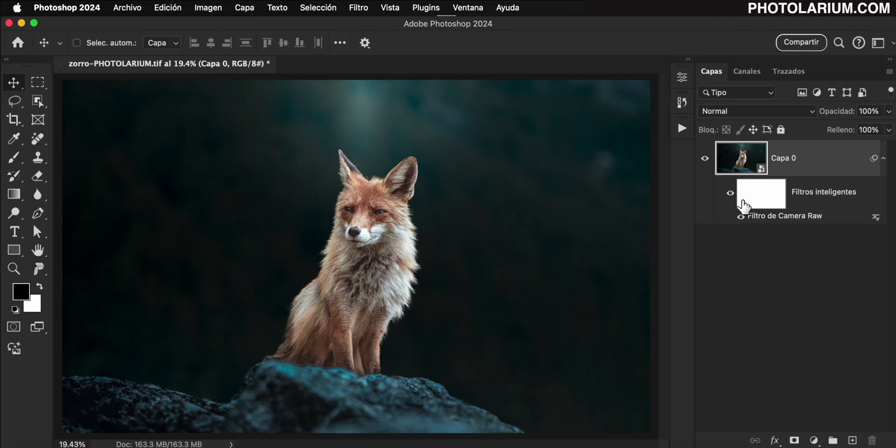
{"action": "left_click", "coordinate": [731, 194]}
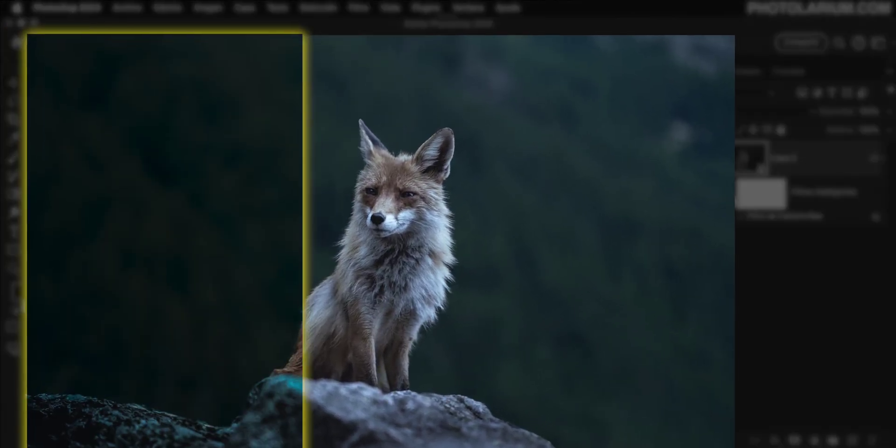